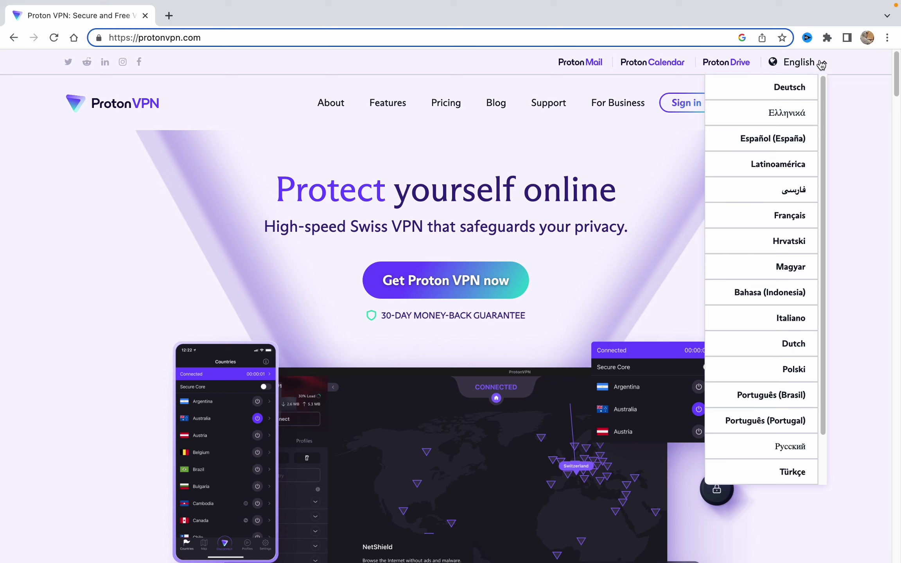
# Open the Proton VPN pricing page and scroll down to the plan comparison
pyautogui.click(821, 65)
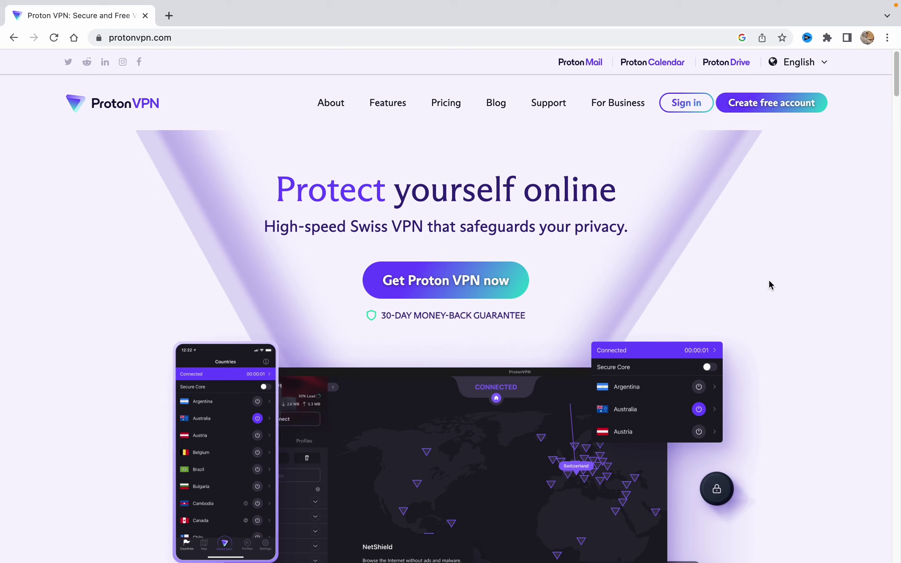
pyautogui.click(775, 111)
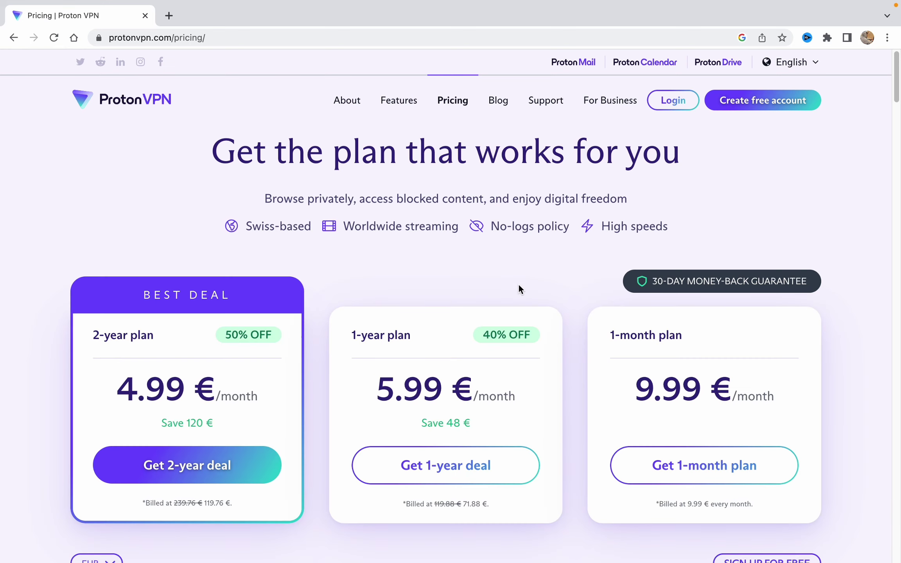
pyautogui.scroll(-8, 523, 281)
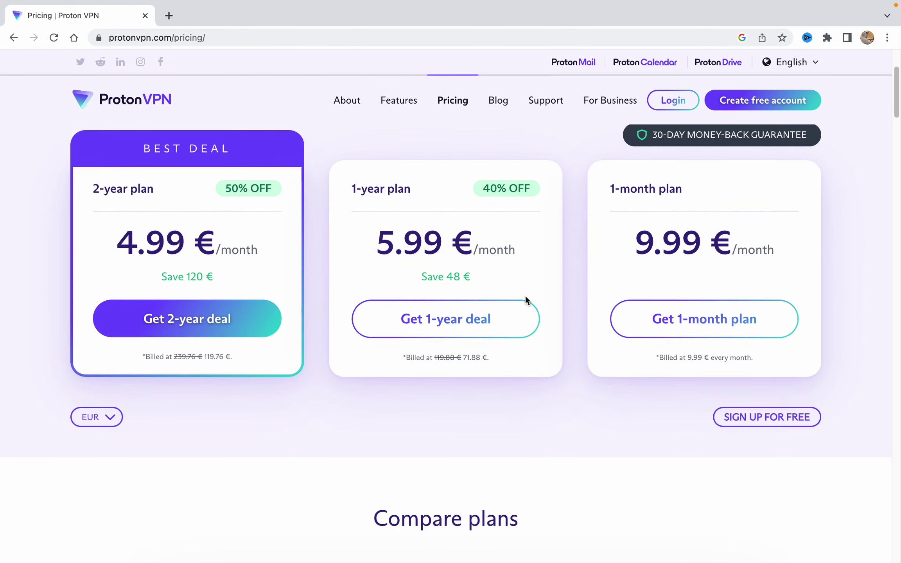
pyautogui.scroll(5, 502, 346)
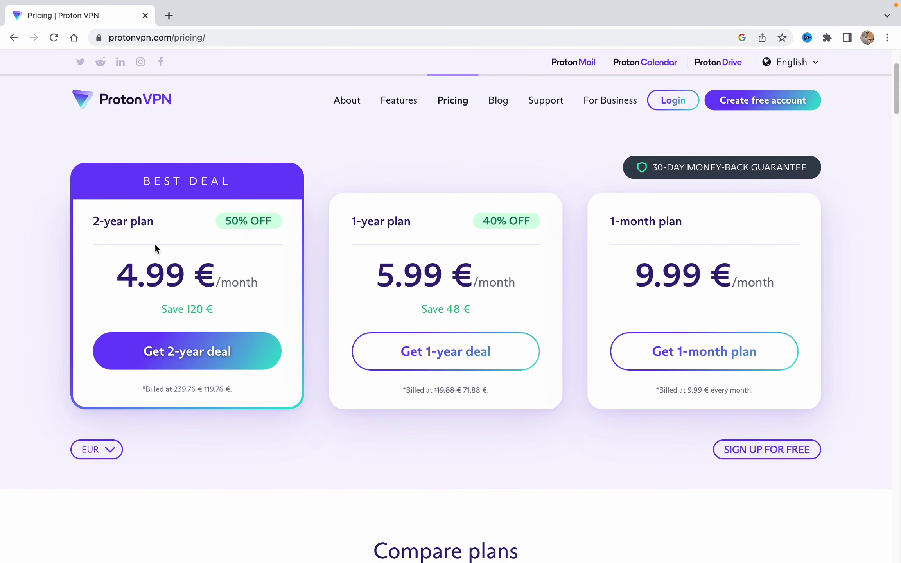
pyautogui.scroll(-7, 691, 278)
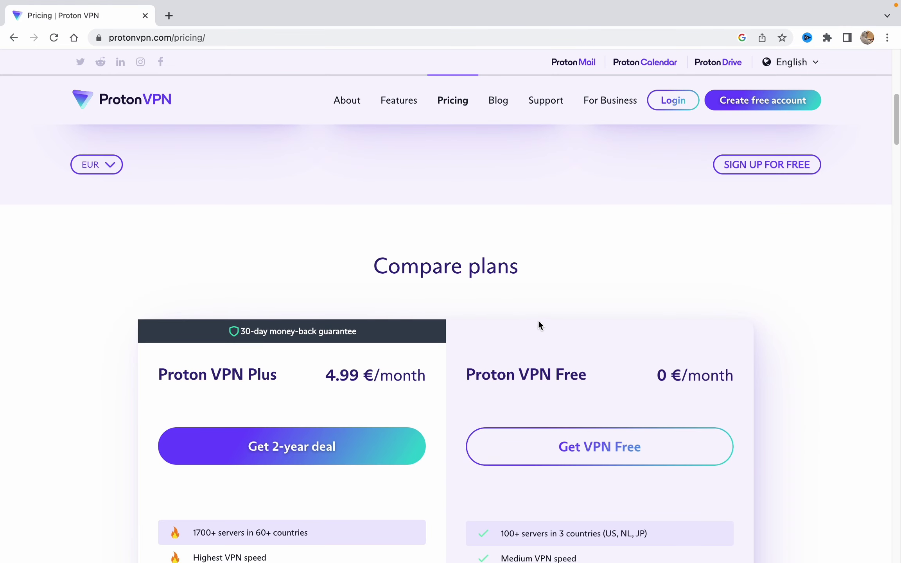
pyautogui.scroll(-2, 410, 280)
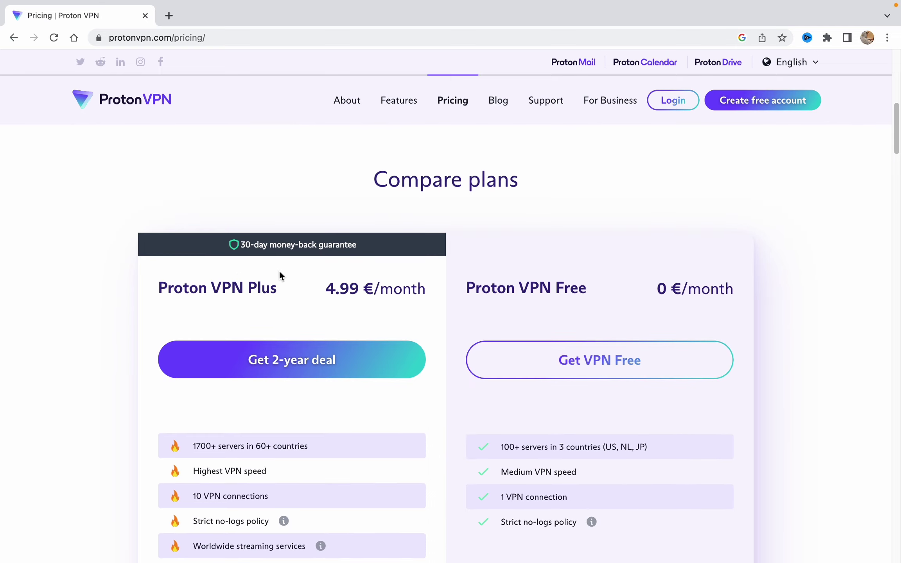
pyautogui.scroll(-1, 489, 313)
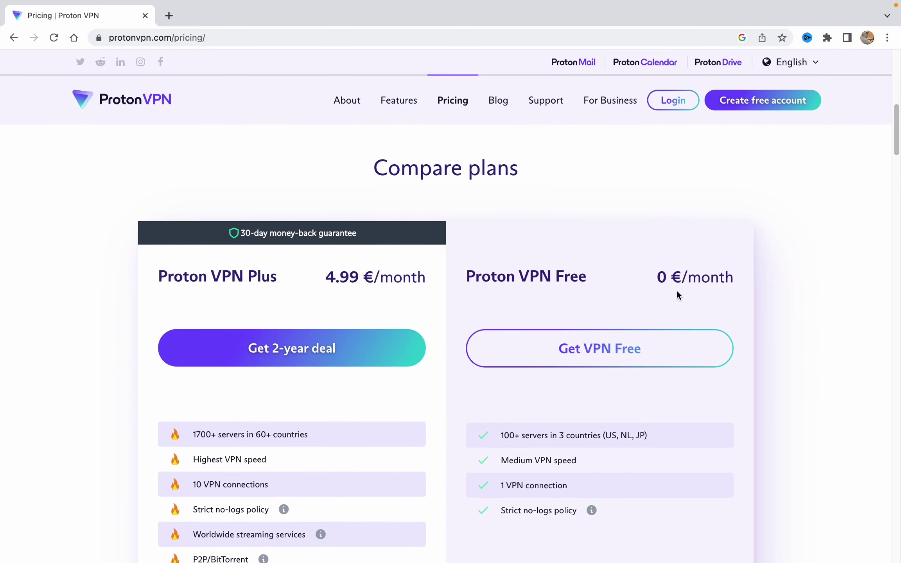
pyautogui.scroll(-4, 654, 351)
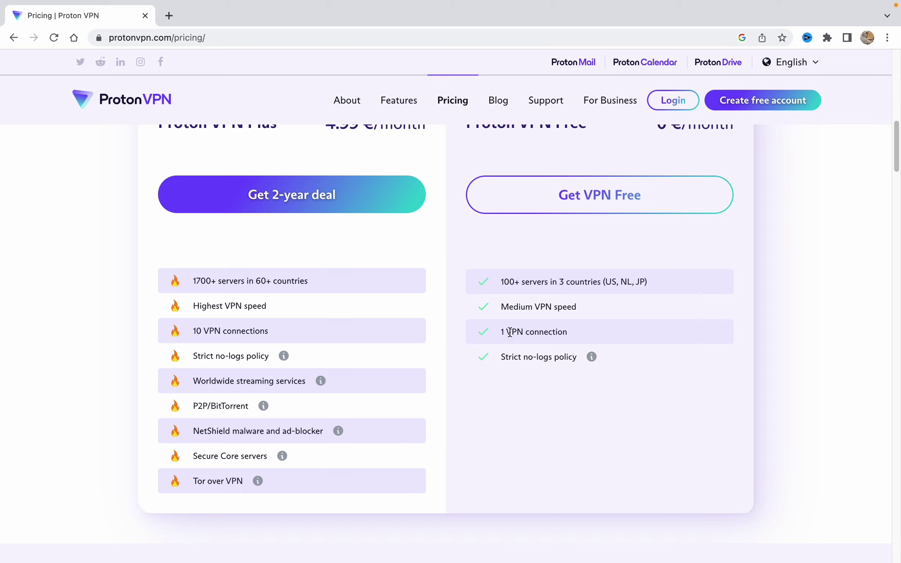
# Highlight the Free plan's limit of 1 VPN connection
pyautogui.moveTo(502, 332); pyautogui.dragTo(563, 332)
pyautogui.click(587, 415)
pyautogui.scroll(1, 572, 341)
pyautogui.scroll(1, 573, 343)
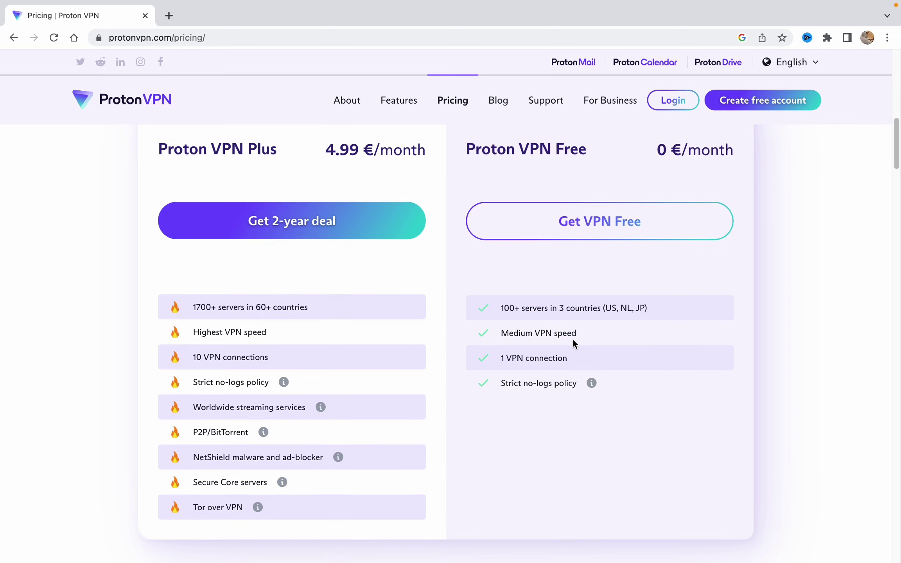
pyautogui.scroll(-3, 573, 343)
pyautogui.scroll(2, 577, 405)
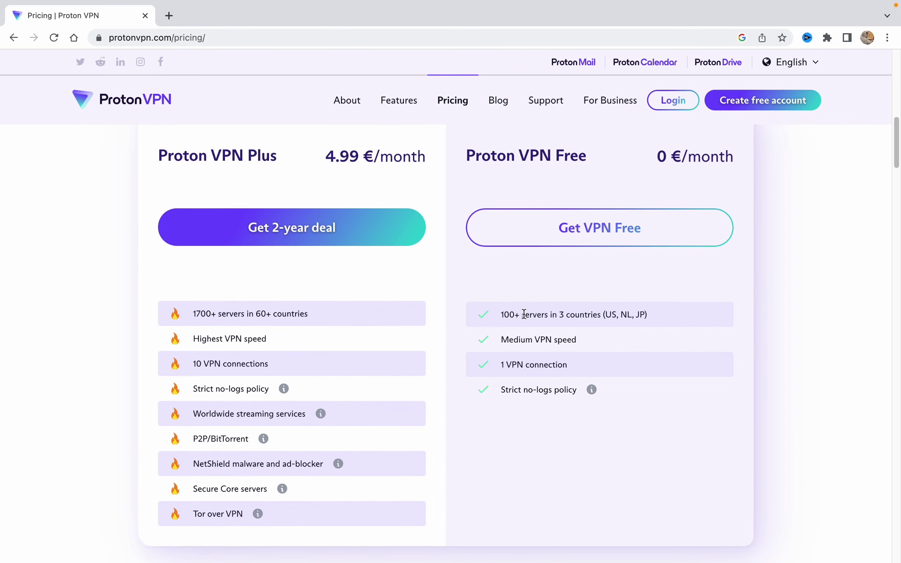
# Point out the US among the Free plan countries and its 0 €/month price
pyautogui.moveTo(605, 315); pyautogui.dragTo(611, 315)
pyautogui.scroll(2, 225, 386)
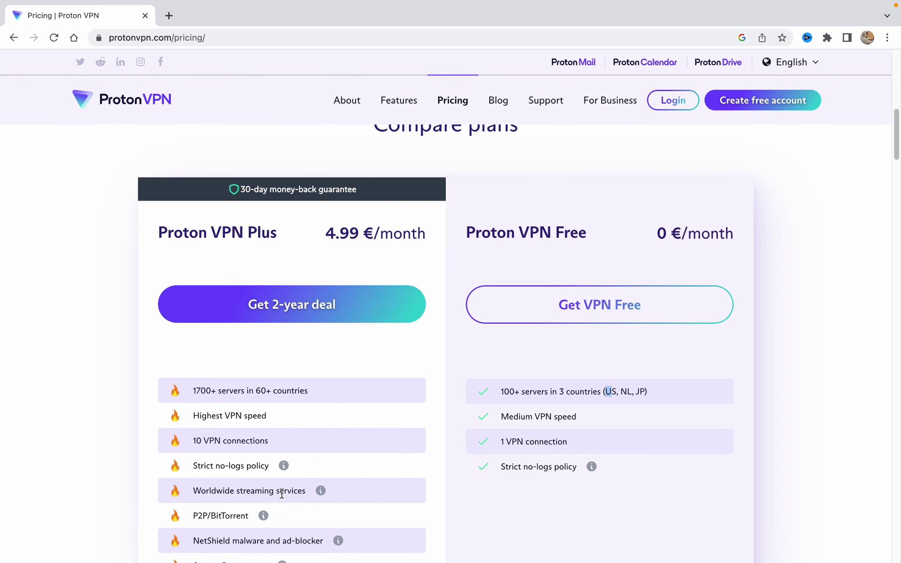
pyautogui.scroll(-2, 259, 424)
pyautogui.moveTo(281, 467)
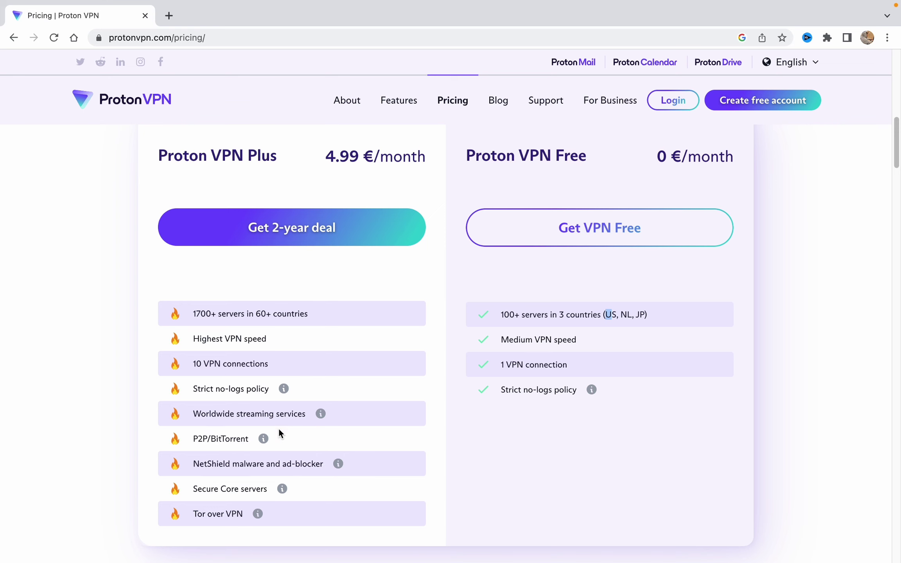
pyautogui.scroll(2, 276, 428)
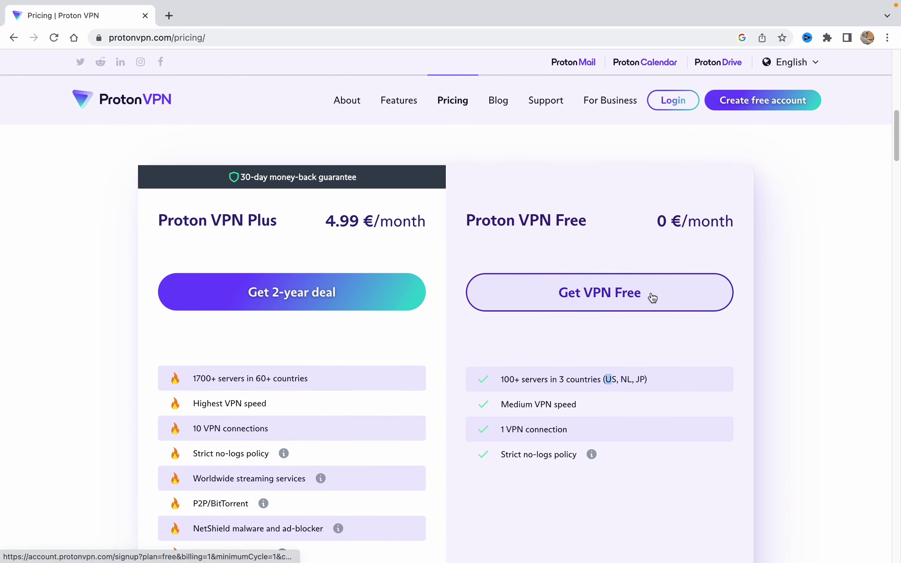
pyautogui.scroll(1, 548, 270)
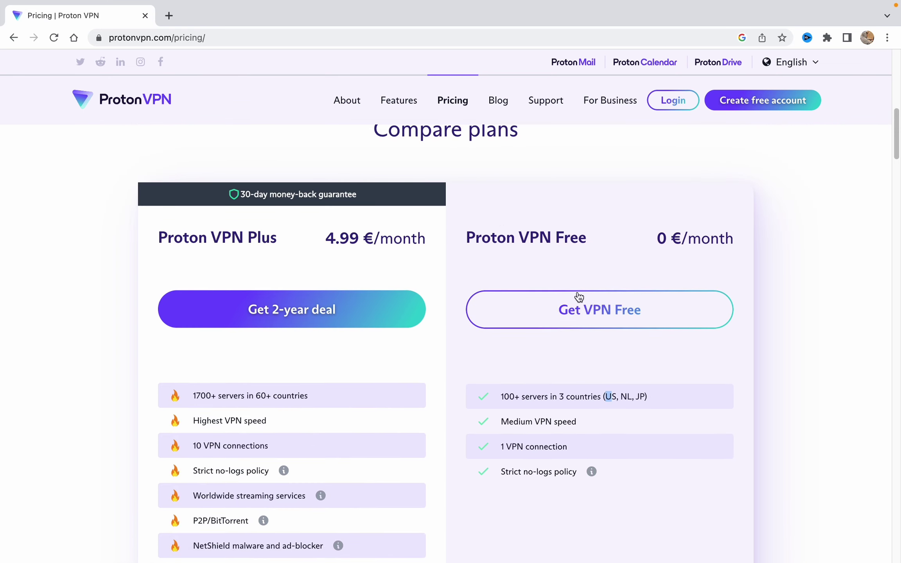
pyautogui.moveTo(658, 237); pyautogui.dragTo(745, 241)
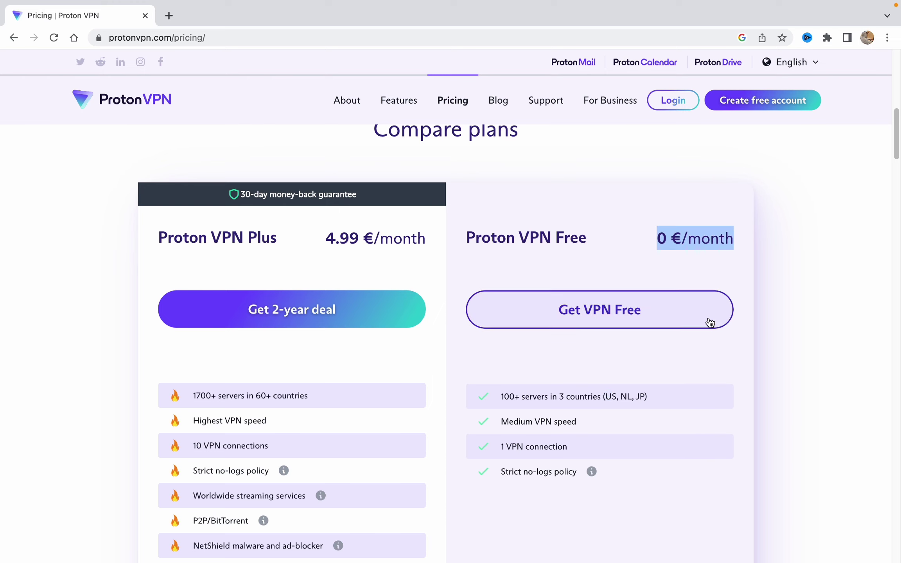
# Start the Get VPN Free signup with a username and the password in both password fields
pyautogui.click(609, 312)
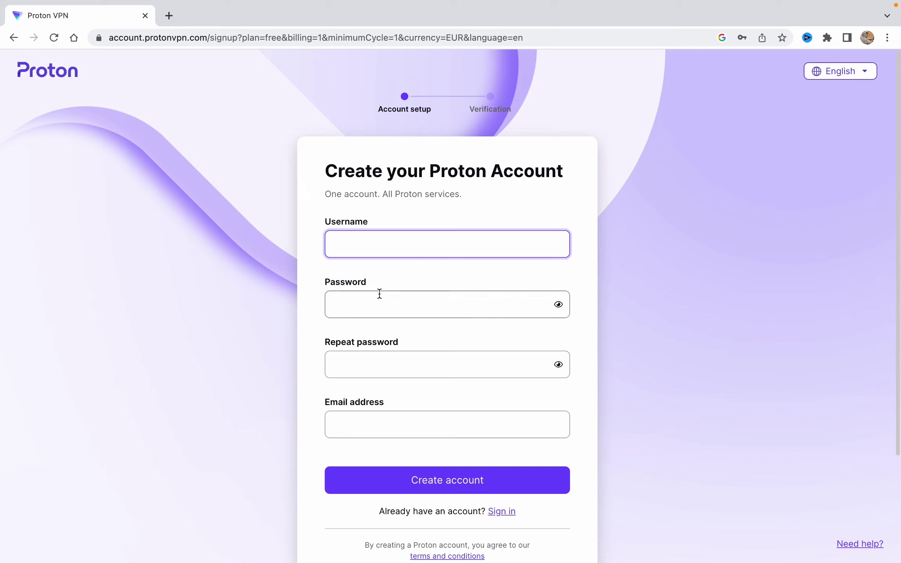
pyautogui.write('123123123123')
pyautogui.click(388, 303)
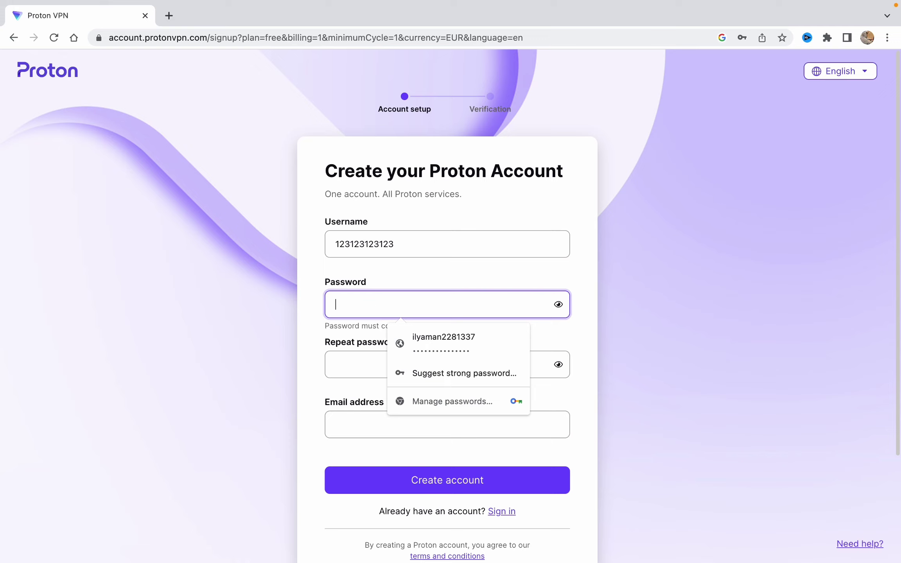
pyautogui.write('1231231')
pyautogui.click(354, 362)
pyautogui.write('123123123123')
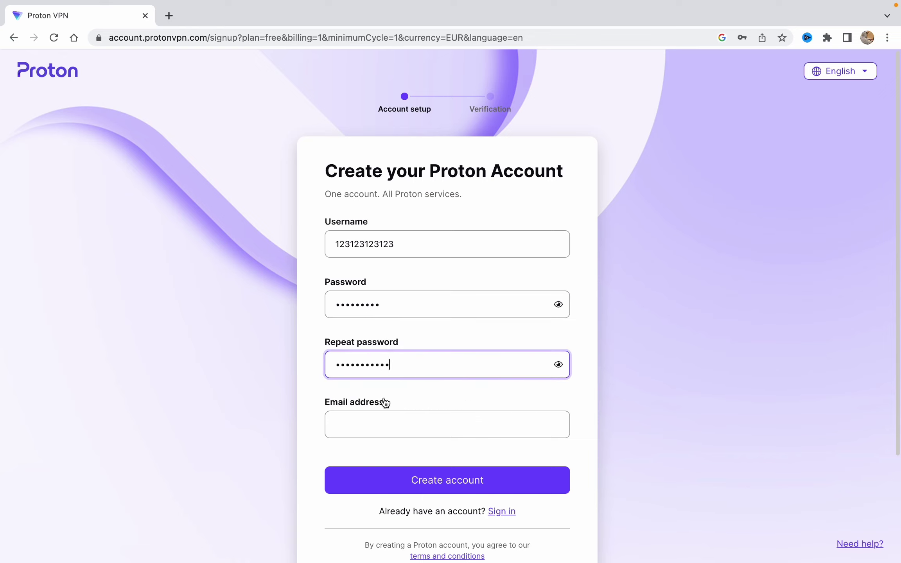
pyautogui.write('3')
pyautogui.click(374, 422)
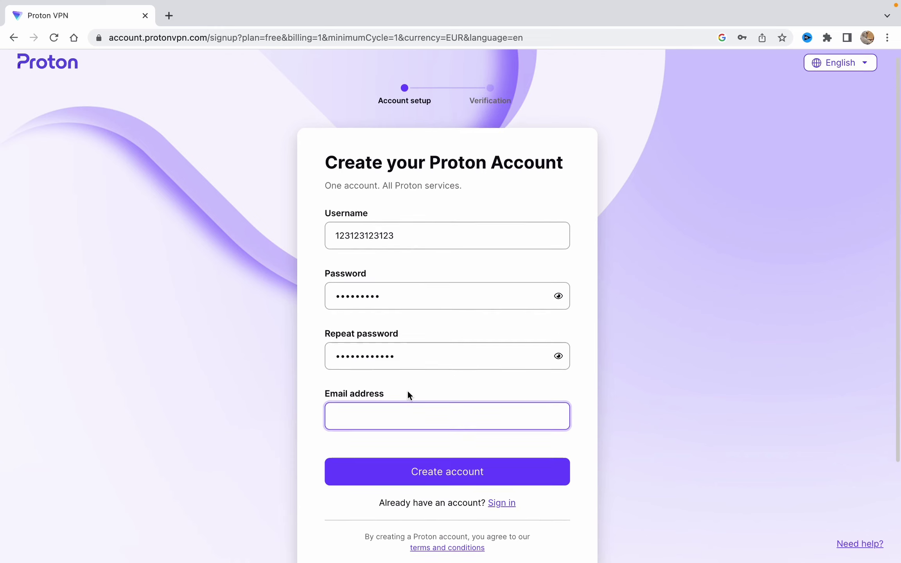
pyautogui.scroll(-3, 407, 389)
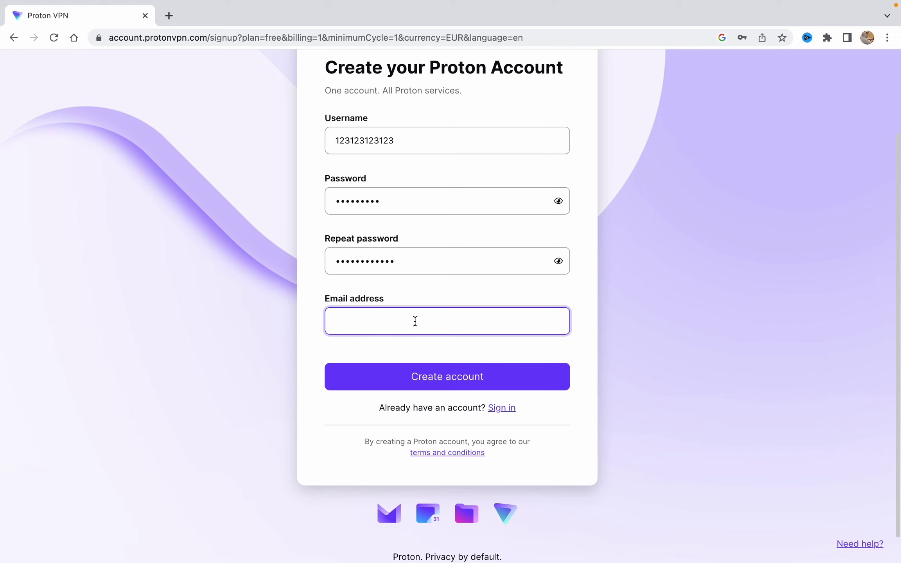
pyautogui.scroll(2, 415, 328)
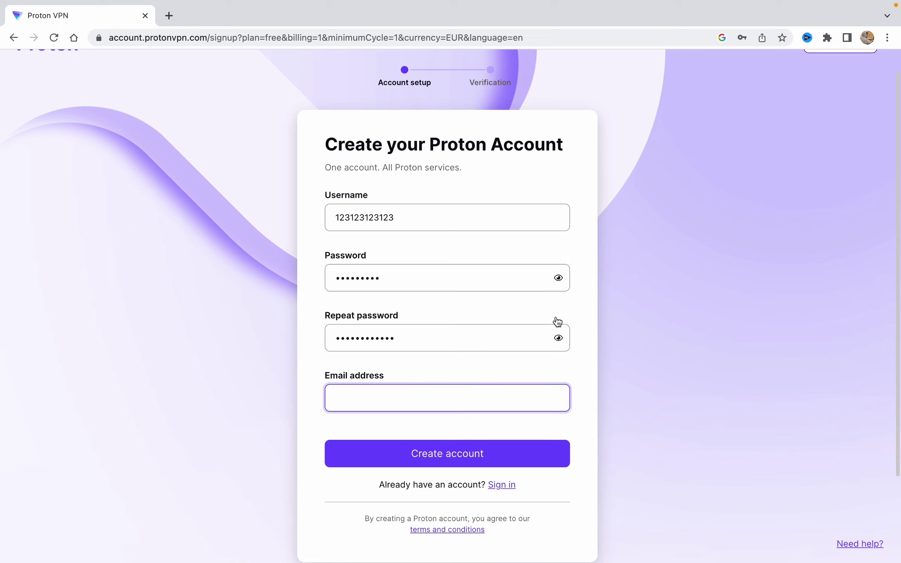
pyautogui.scroll(1, 552, 323)
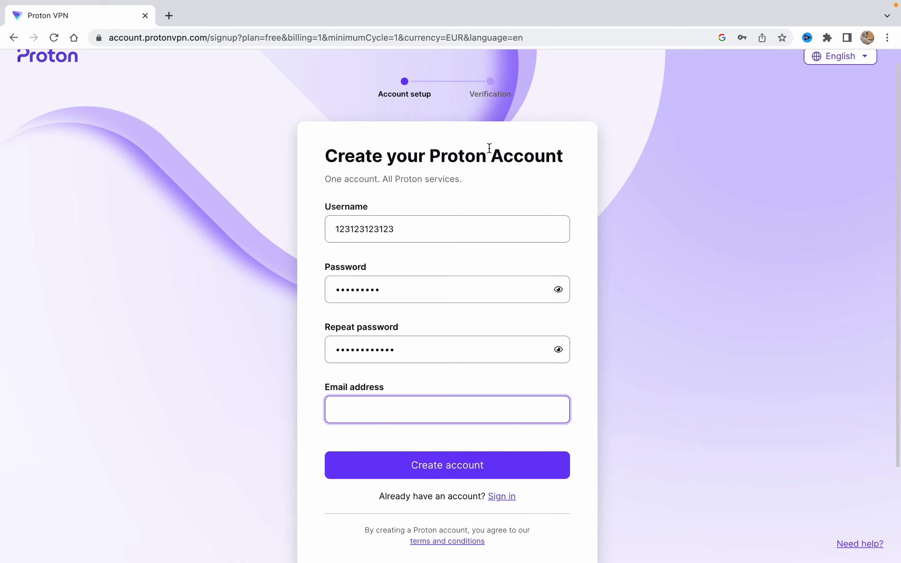
pyautogui.scroll(1, 479, 387)
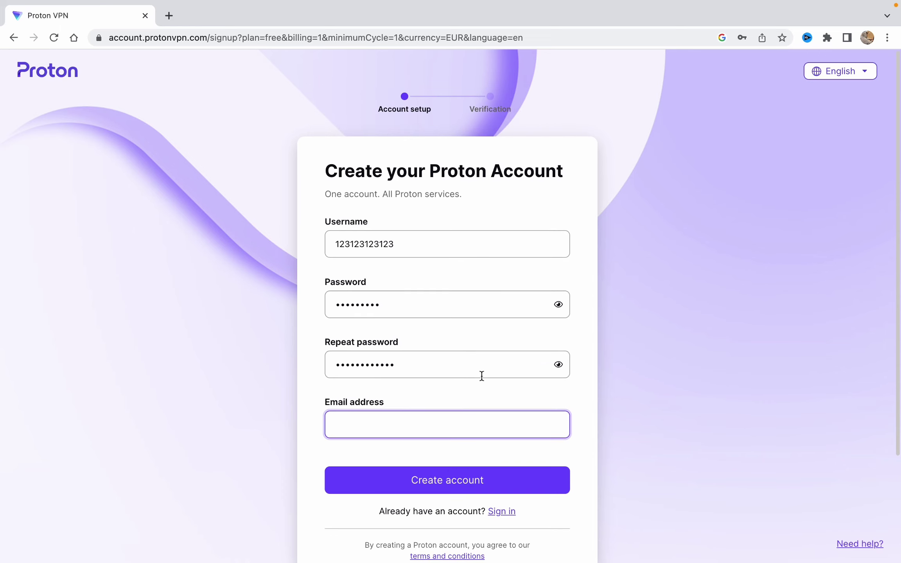
# Go back to the Proton VPN home page, close the old signup page, and sign in with saved credentials
pyautogui.click(42, 72)
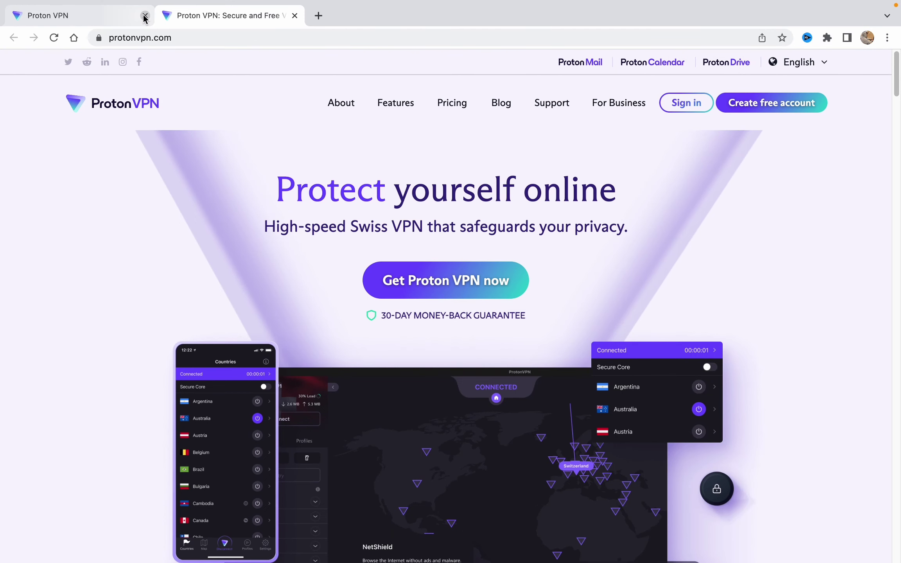
pyautogui.click(145, 15)
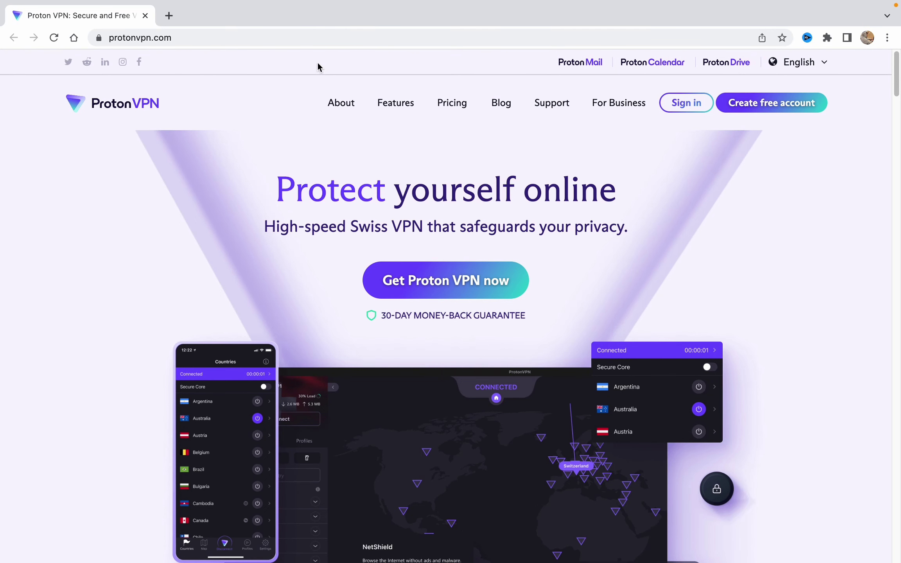
pyautogui.click(692, 108)
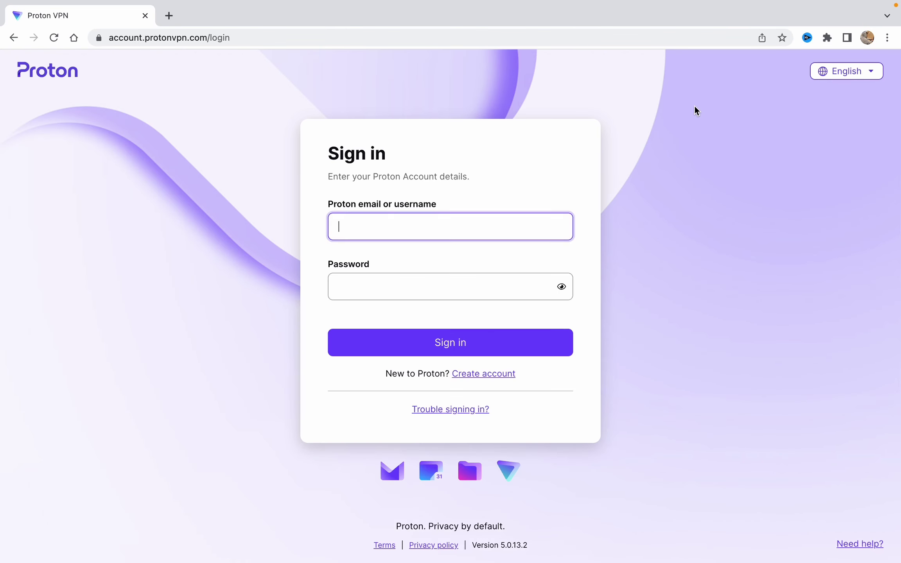
pyautogui.click(430, 232)
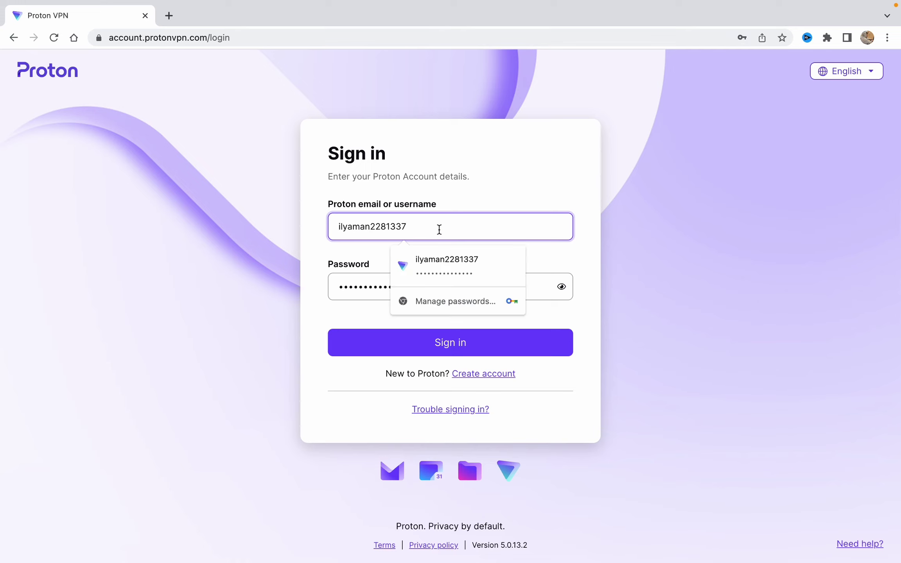
pyautogui.click(294, 297)
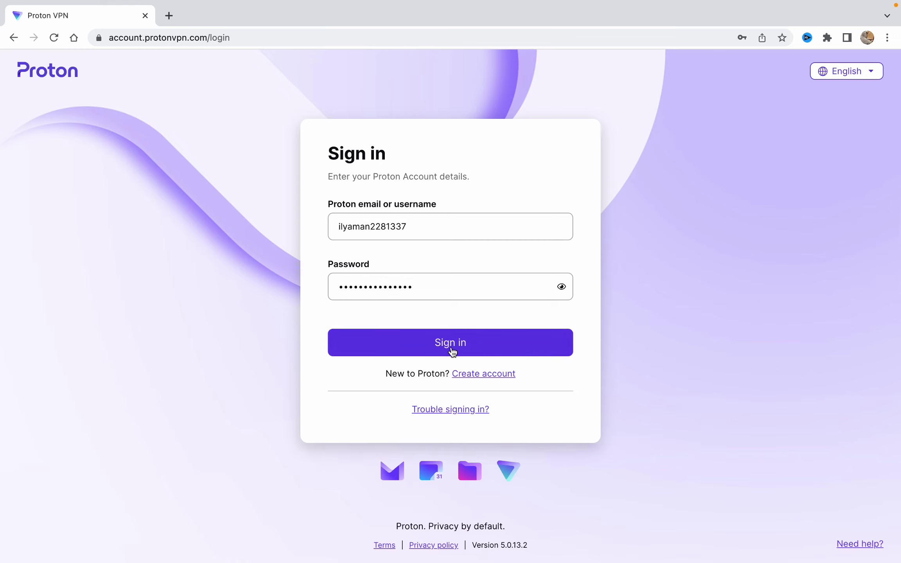
pyautogui.click(437, 348)
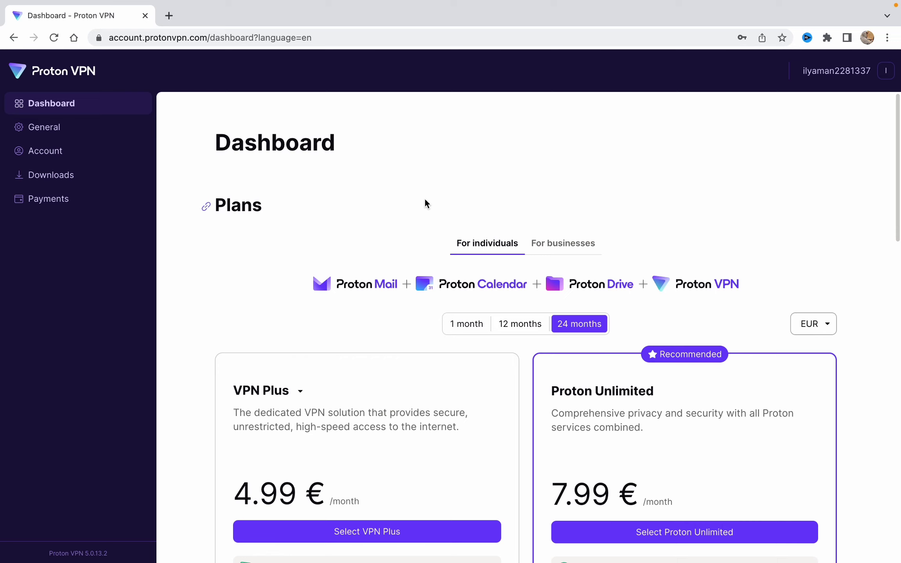
# Highlight 'Your current plan: Free', then return to the VPN Plus and Proton Unlimited offers
pyautogui.scroll(-15, 407, 318)
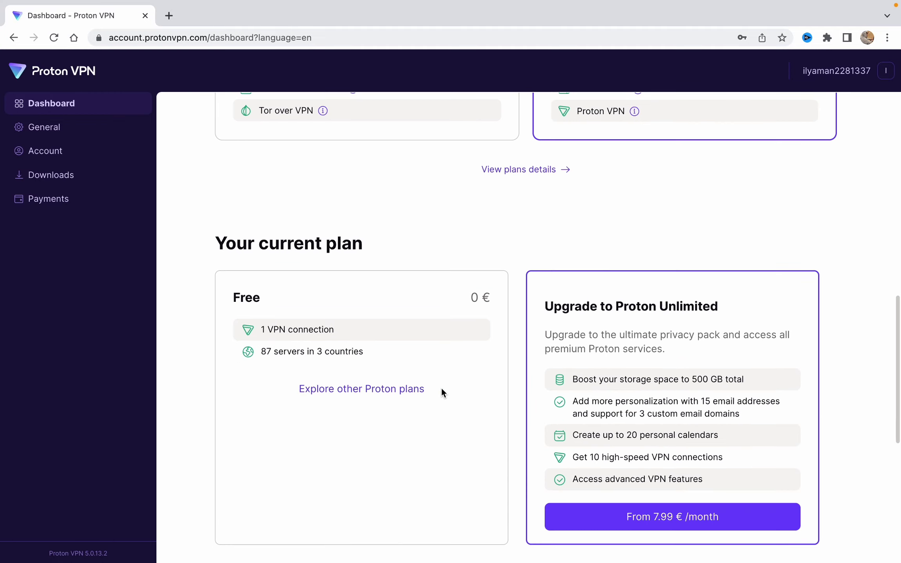
pyautogui.scroll(-2, 434, 375)
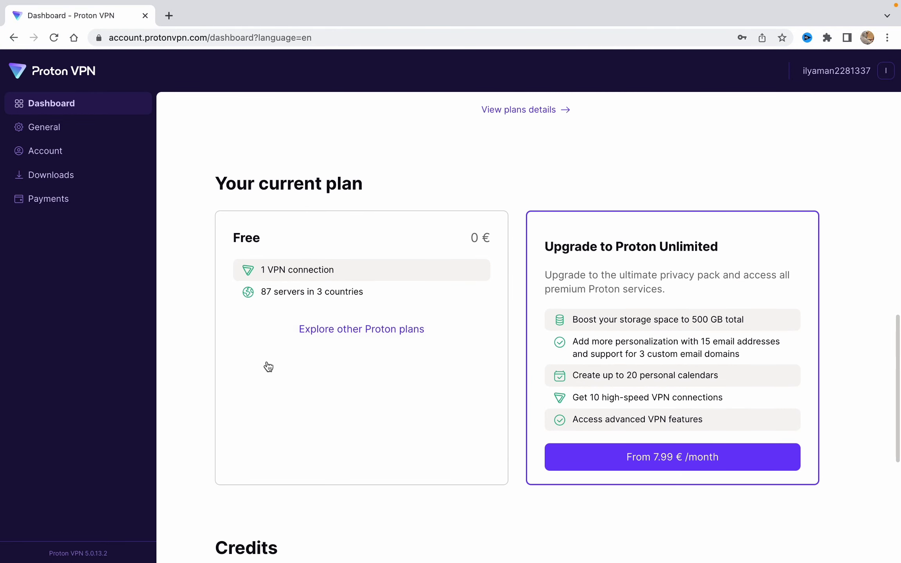
pyautogui.moveTo(237, 183); pyautogui.dragTo(396, 187)
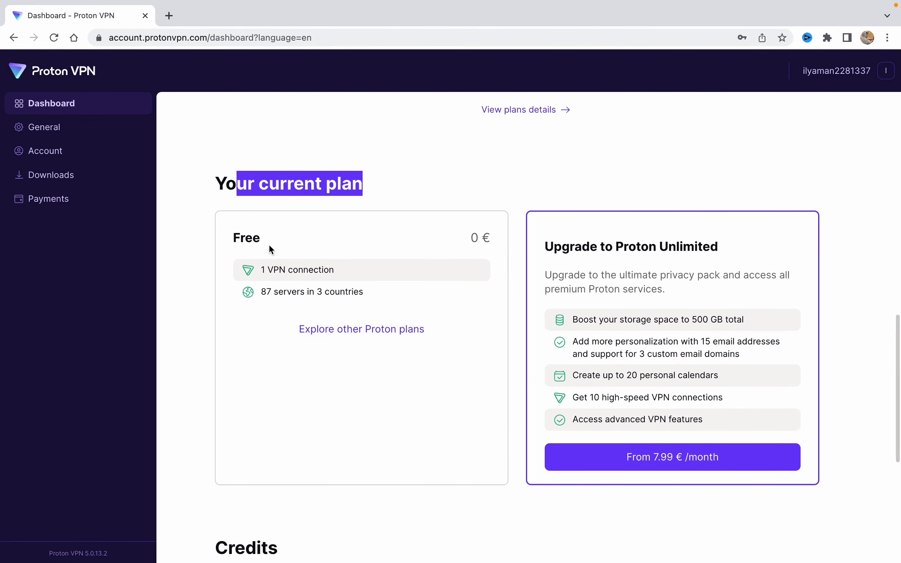
pyautogui.moveTo(233, 237); pyautogui.dragTo(271, 237)
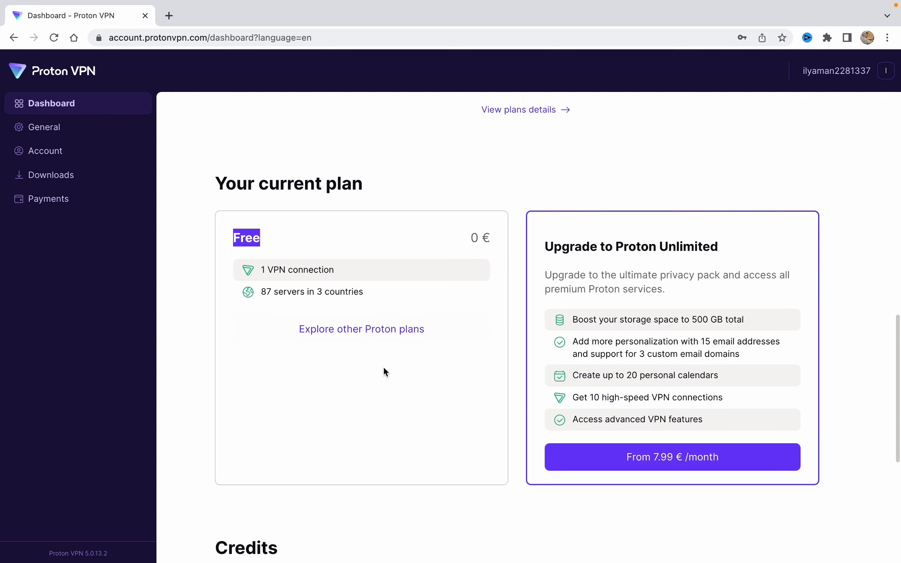
pyautogui.scroll(-5, 385, 363)
pyautogui.scroll(9, 391, 352)
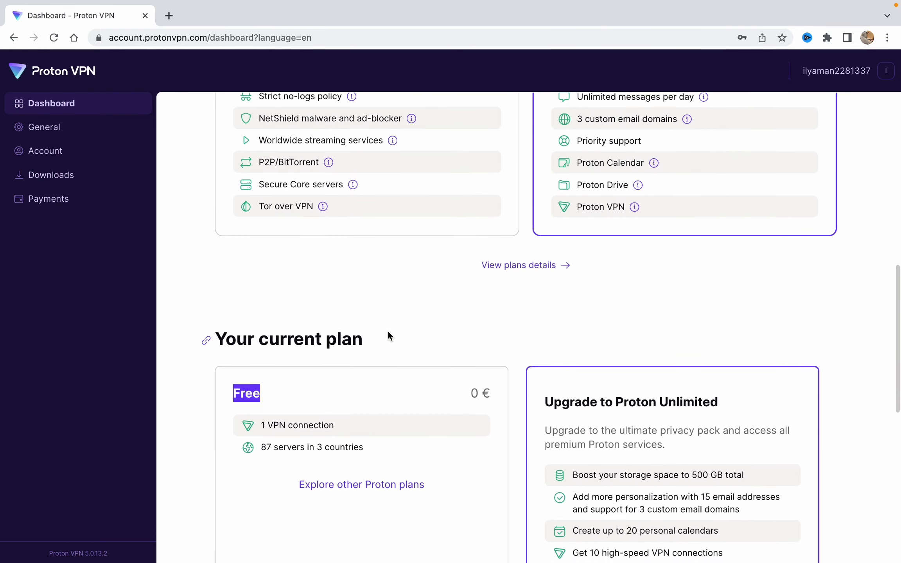
pyautogui.scroll(10, 388, 332)
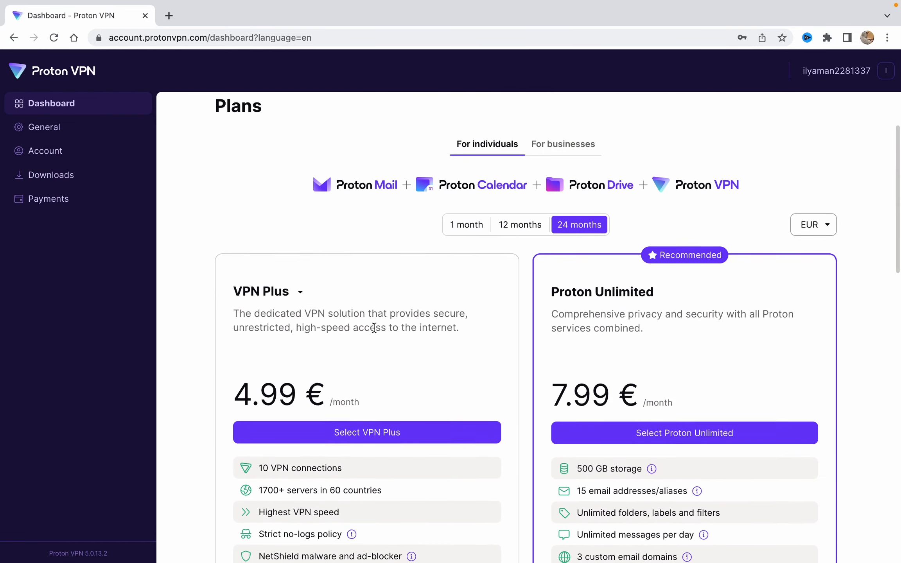
pyautogui.scroll(1, 375, 326)
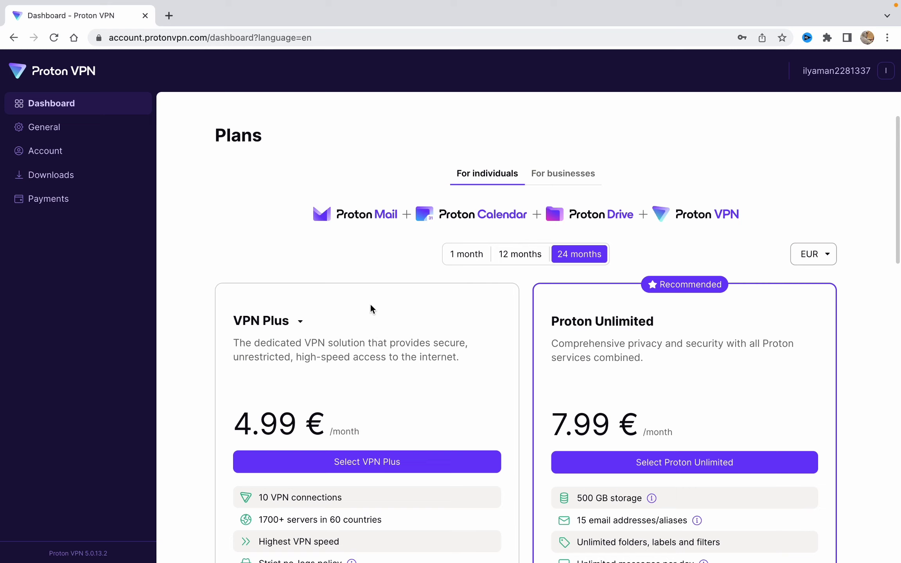
# Browse the Downloads page's client apps and OpenVPN configuration files, then leave fullscreen Chrome
pyautogui.click(38, 177)
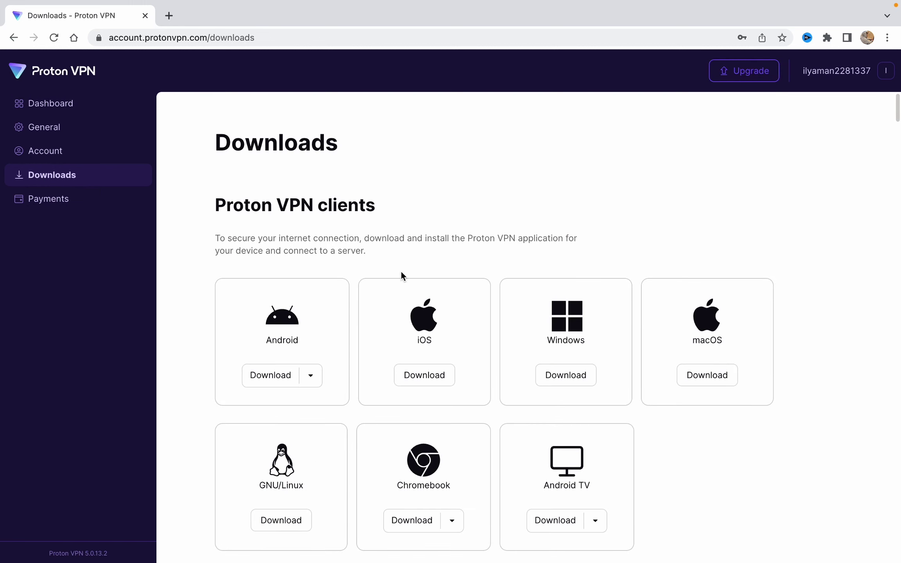
pyautogui.scroll(-2, 403, 276)
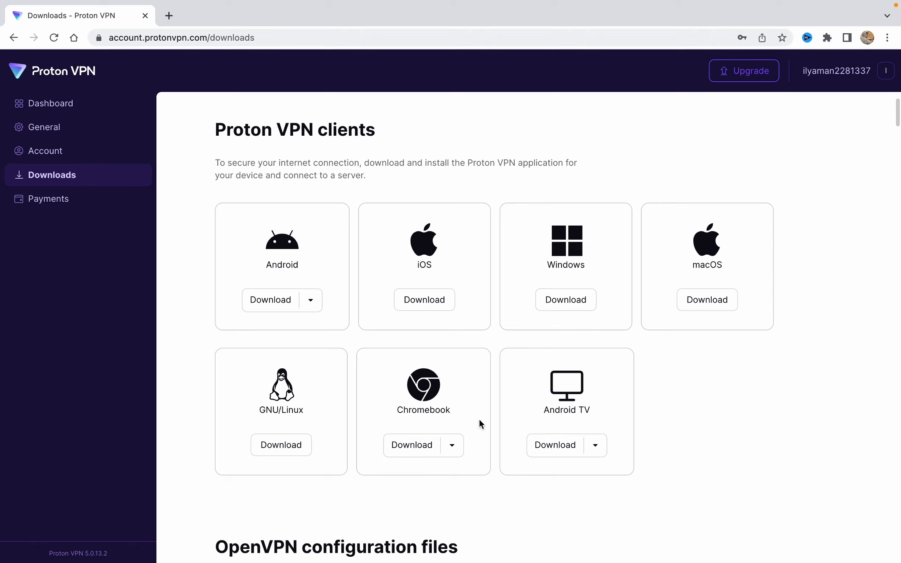
pyautogui.scroll(-2, 567, 424)
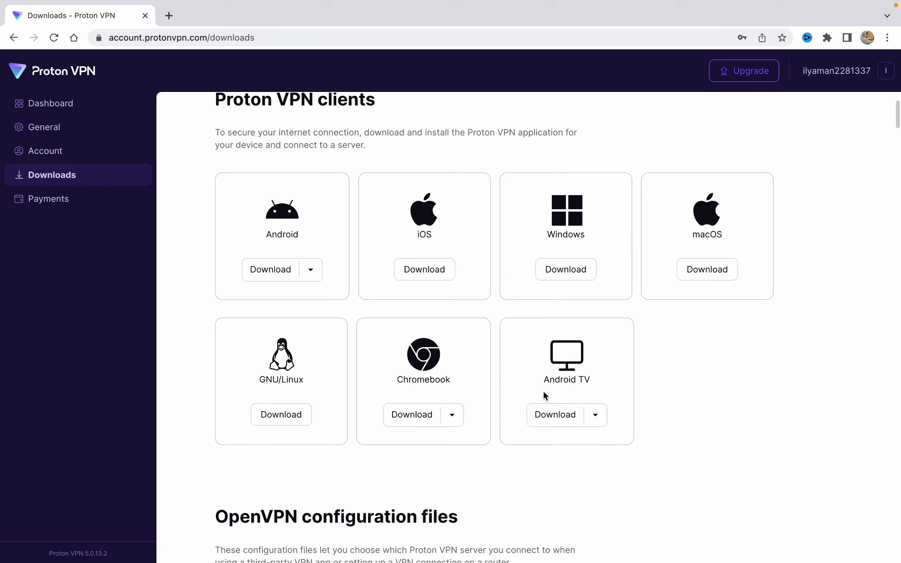
pyautogui.scroll(-5, 544, 392)
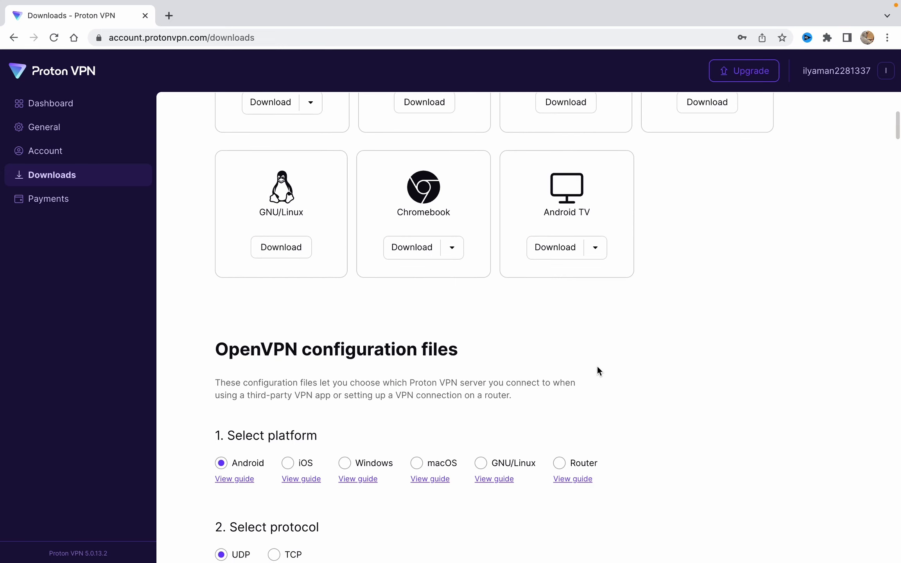
pyautogui.scroll(-12, 597, 366)
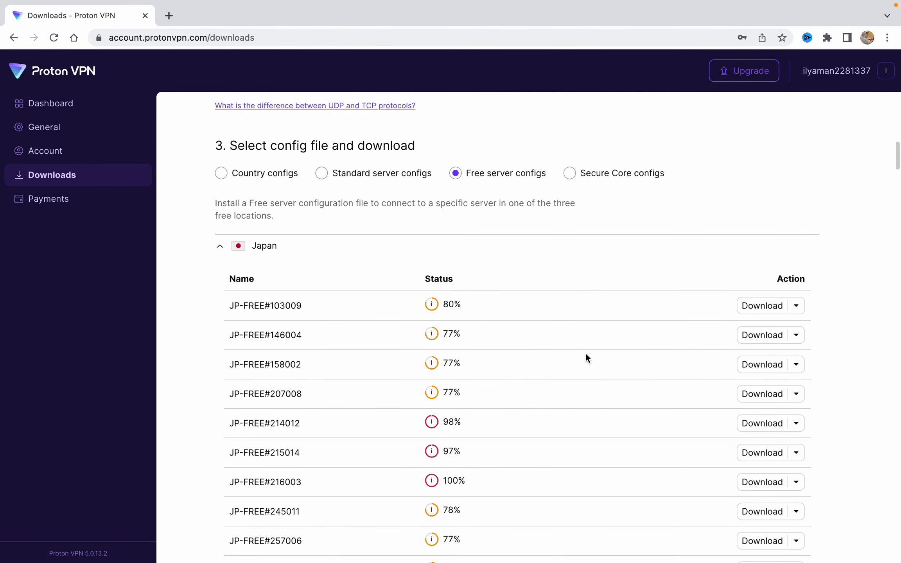
pyautogui.scroll(9, 586, 353)
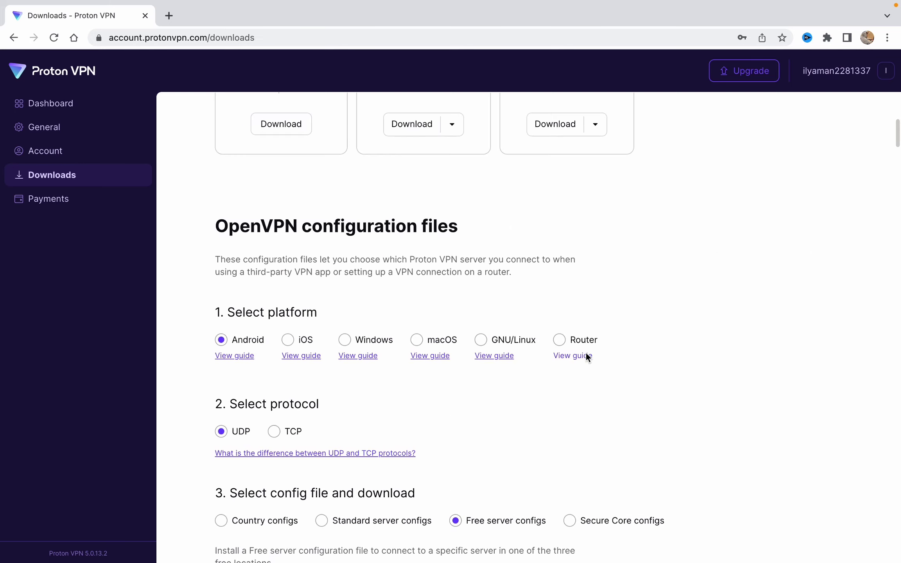
pyautogui.scroll(10, 585, 353)
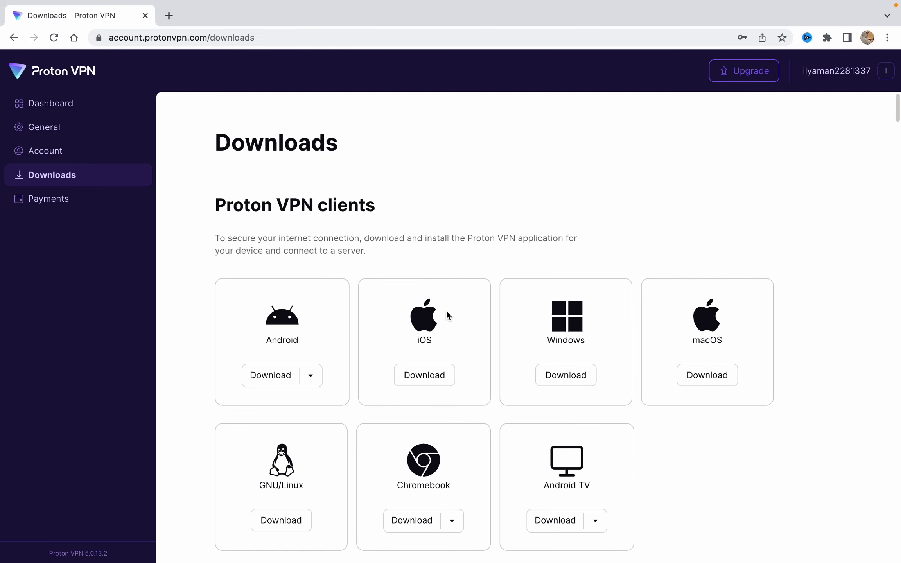
pyautogui.scroll(-1, 461, 315)
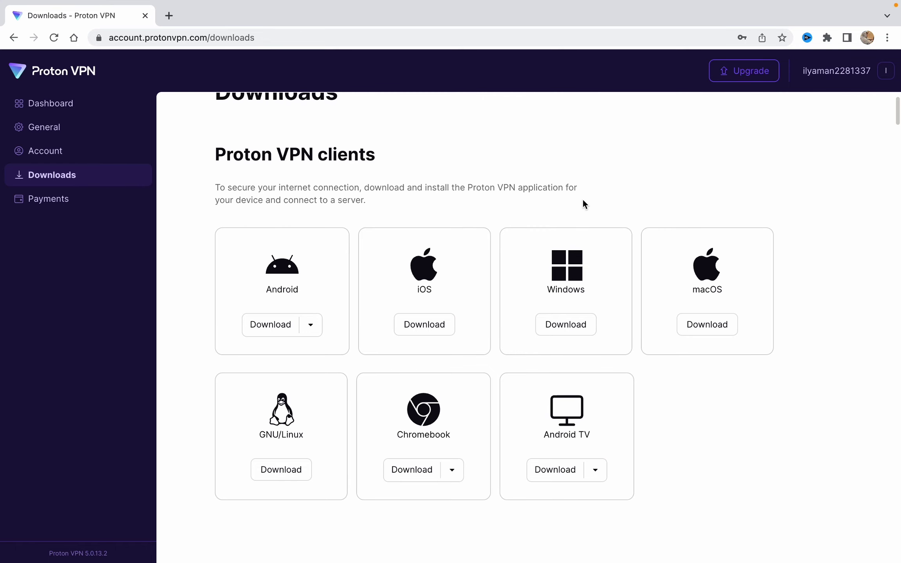
pyautogui.hotkey('ctrl', 'Up')
# Launch ProtonVPN from its desktop icon and resize the app window
pyautogui.click(529, 33)
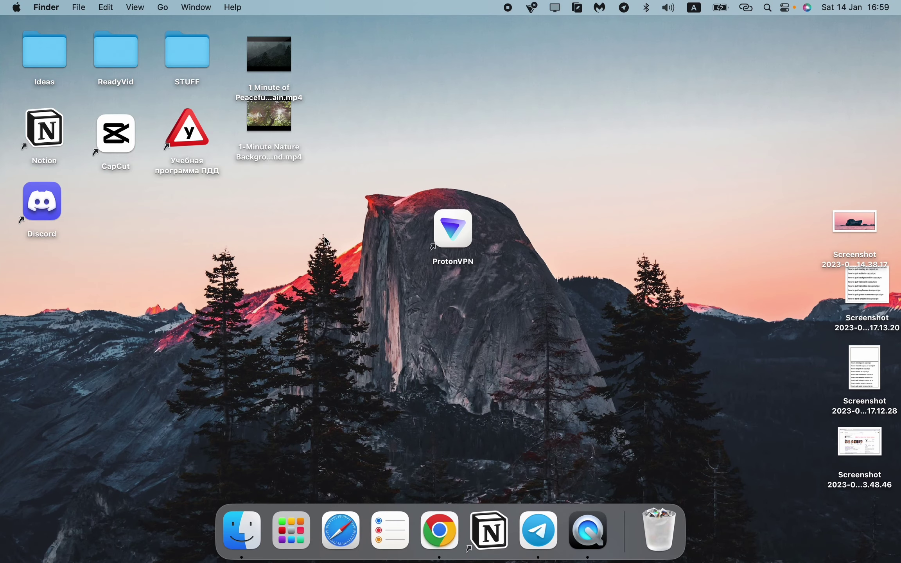
pyautogui.moveTo(464, 227); pyautogui.dragTo(475, 248)
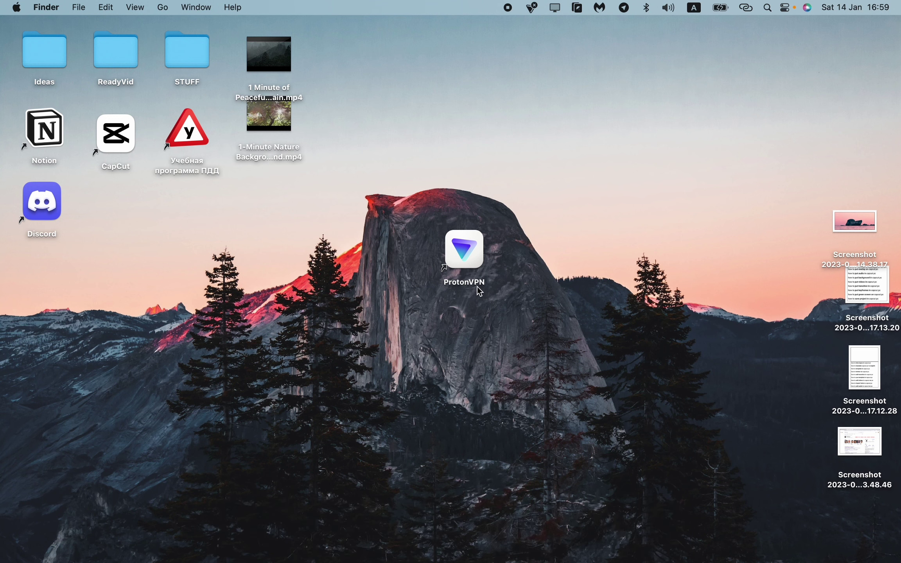
pyautogui.doubleClick(462, 249)
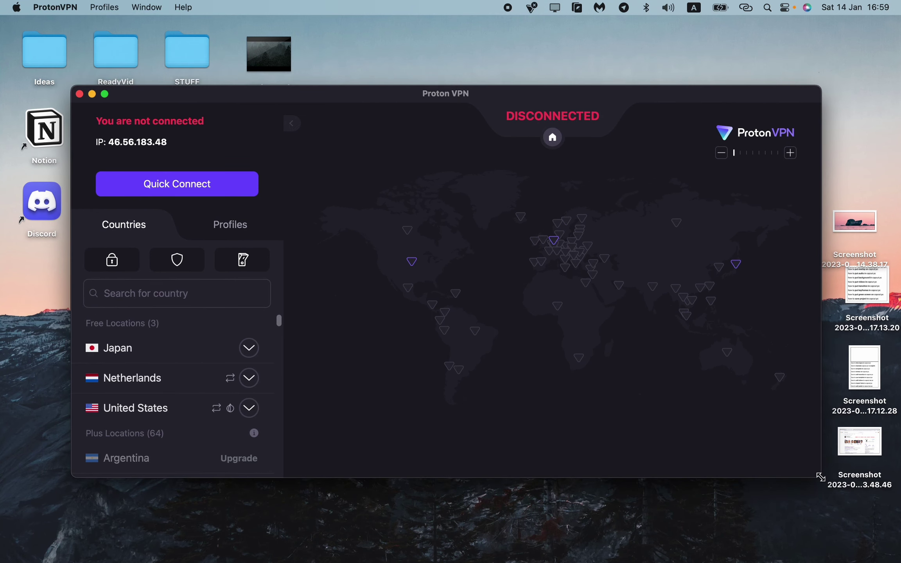
pyautogui.moveTo(820, 477); pyautogui.dragTo(840, 491)
pyautogui.moveTo(392, 106); pyautogui.dragTo(390, 96)
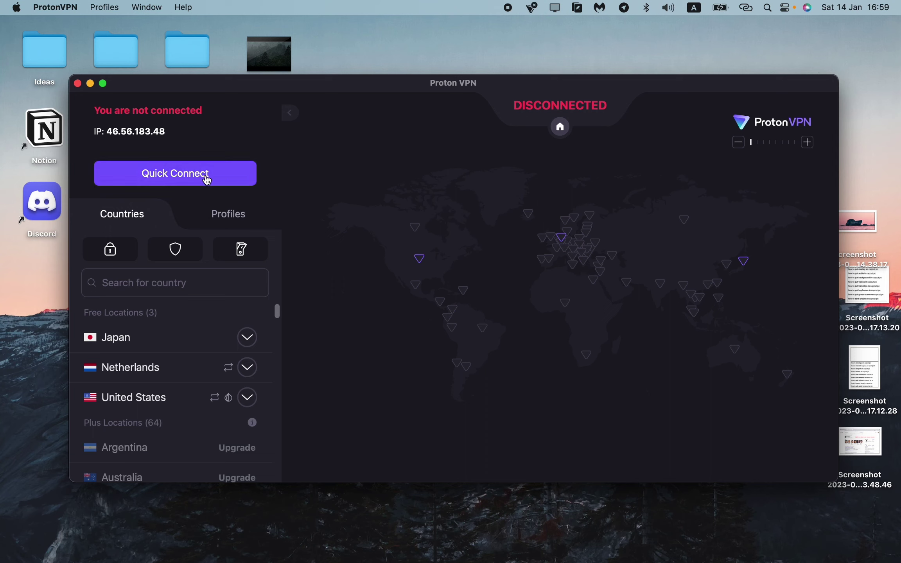
pyautogui.click(184, 176)
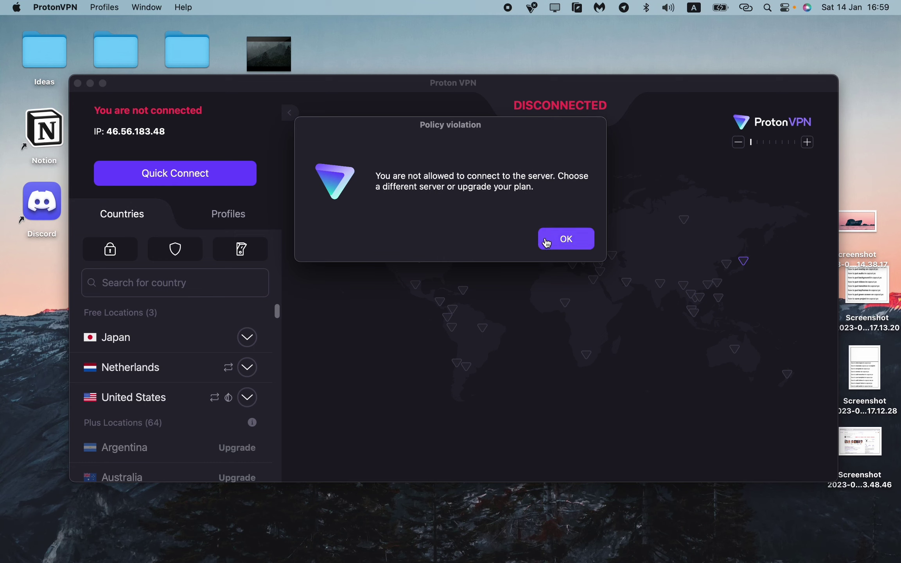
pyautogui.click(555, 242)
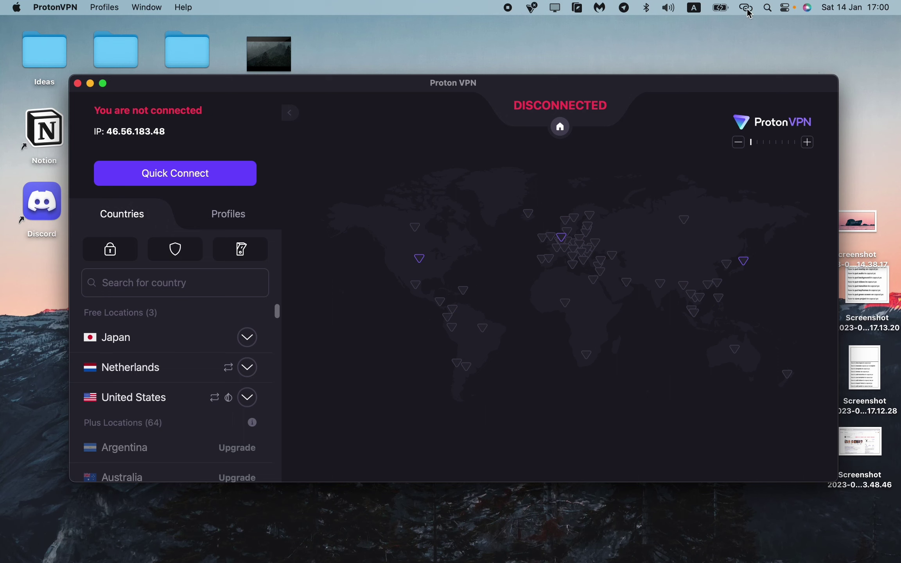
pyautogui.moveTo(408, 85); pyautogui.dragTo(416, 83)
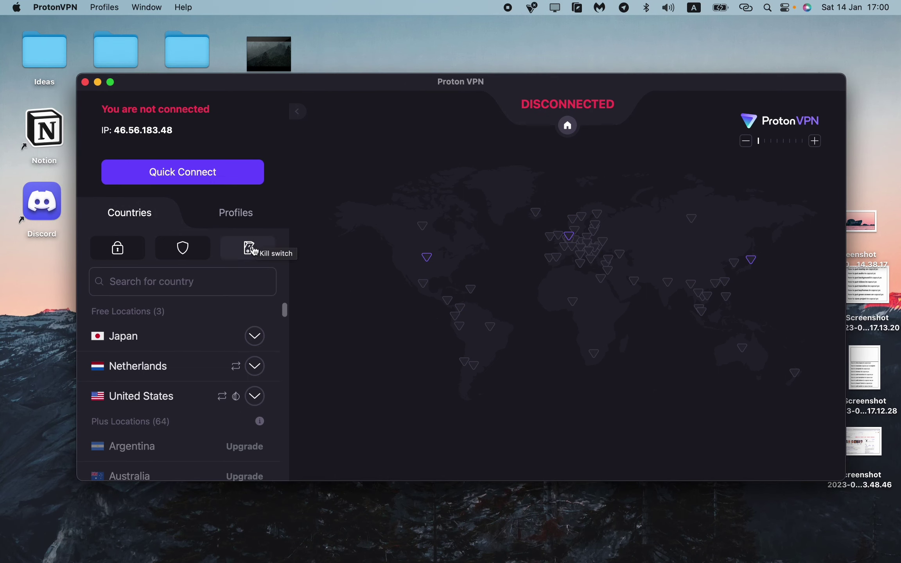
# Expand Japan to browse its free servers
pyautogui.scroll(-1, 248, 311)
pyautogui.moveTo(247, 336)
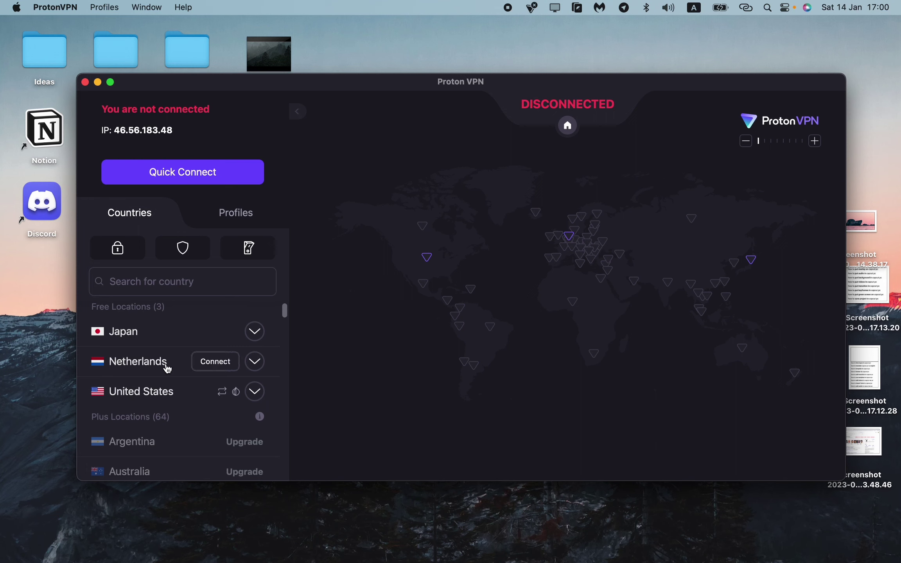
pyautogui.moveTo(144, 403)
pyautogui.click(255, 331)
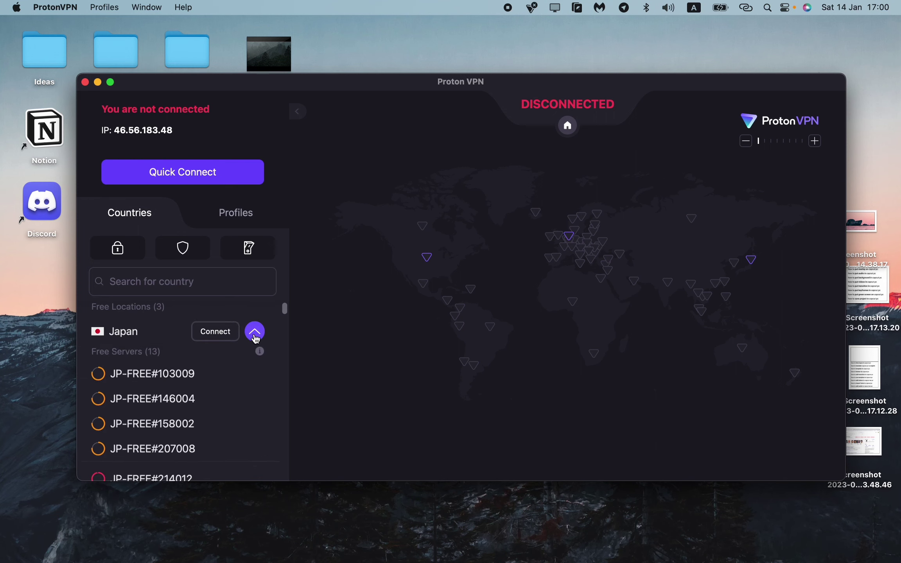
pyautogui.scroll(-5, 126, 410)
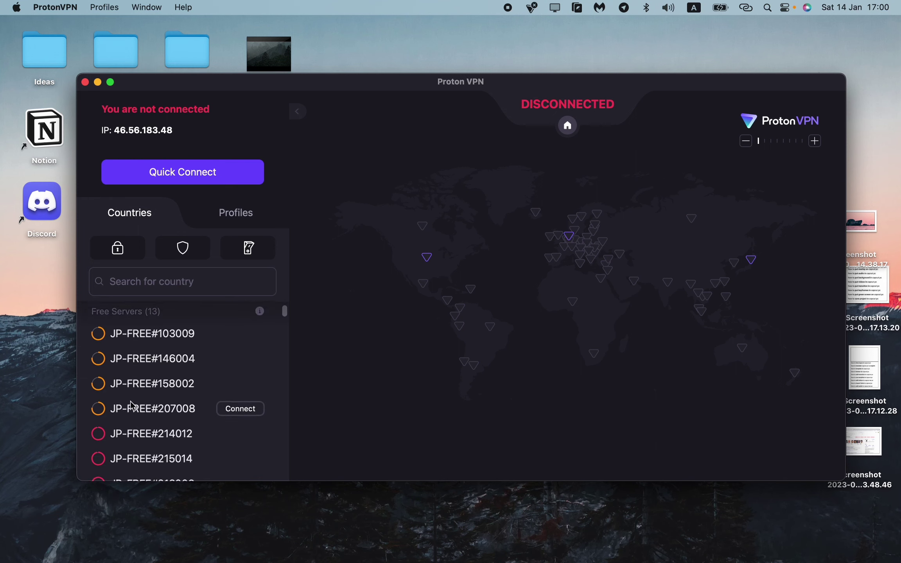
pyautogui.scroll(-1, 178, 413)
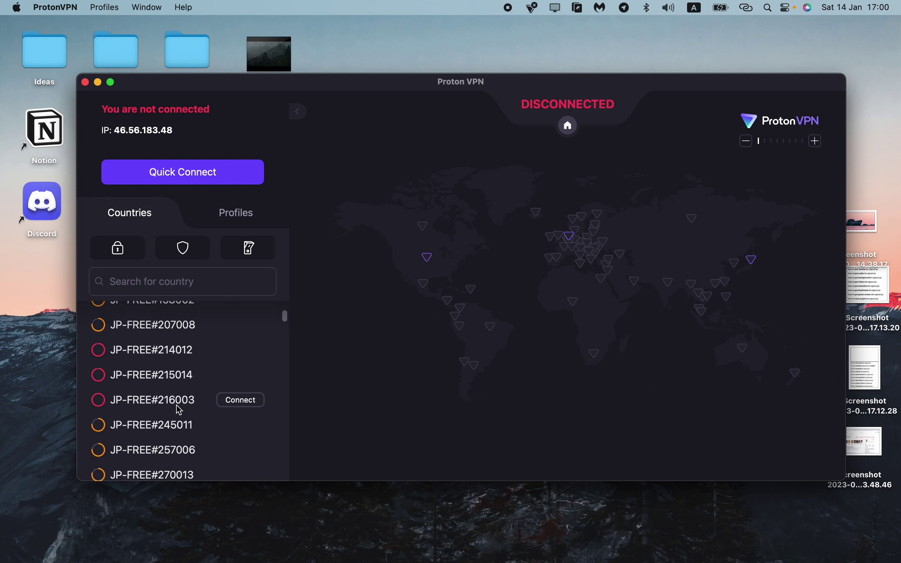
pyautogui.scroll(2, 179, 409)
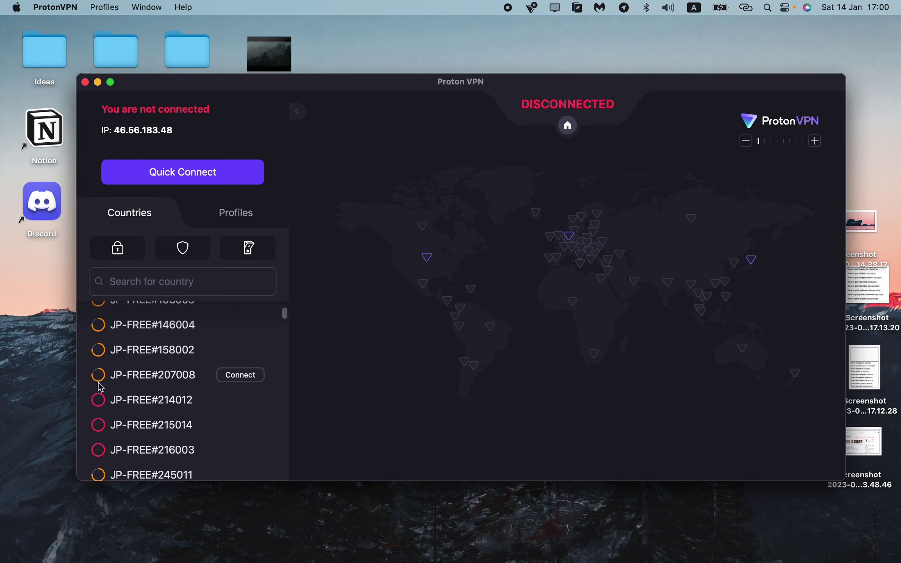
pyautogui.scroll(1, 101, 387)
pyautogui.scroll(-6, 118, 396)
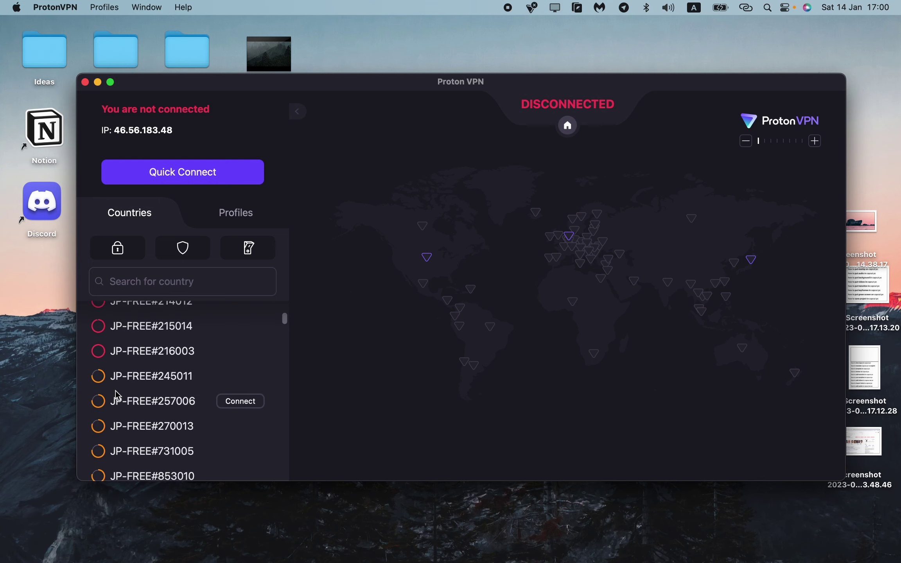
pyautogui.scroll(7, 116, 396)
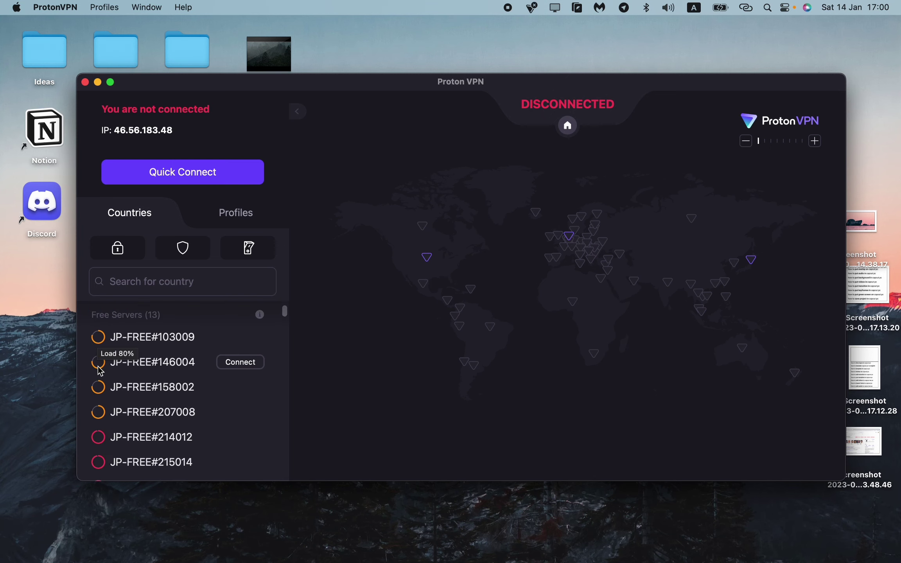
# Zoom the app window larger and move it up and left
pyautogui.doubleClick(846, 480)
pyautogui.moveTo(376, 82); pyautogui.dragTo(347, 60)
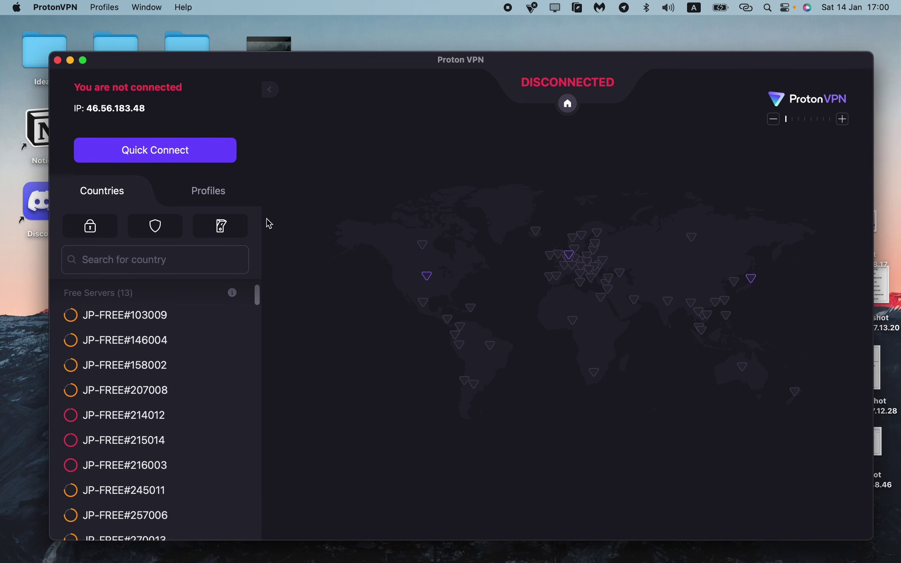
pyautogui.scroll(-2, 185, 327)
pyautogui.scroll(4, 230, 321)
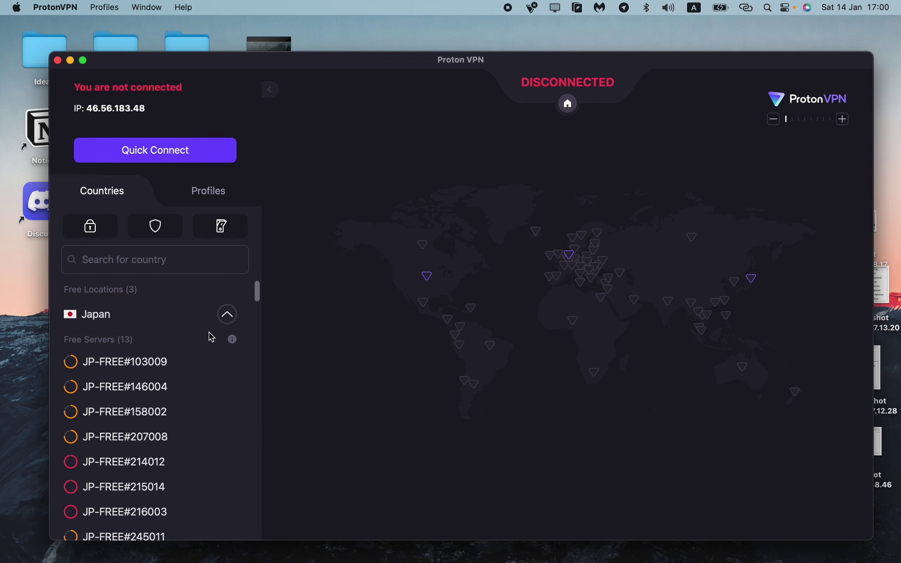
# Browse the Netherlands and United States free servers, collapsing each list afterwards
pyautogui.click(228, 315)
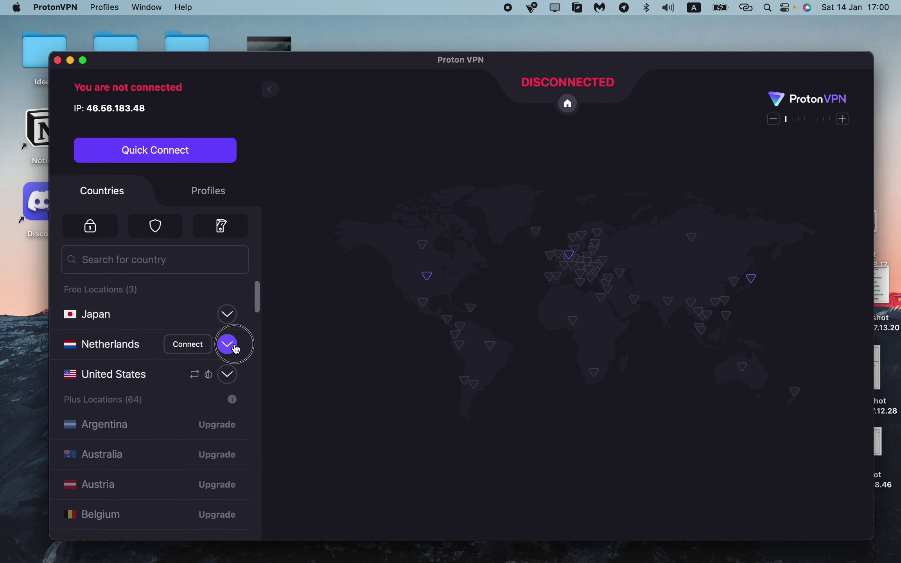
pyautogui.click(227, 344)
pyautogui.scroll(-1, 178, 428)
pyautogui.scroll(-1, 182, 429)
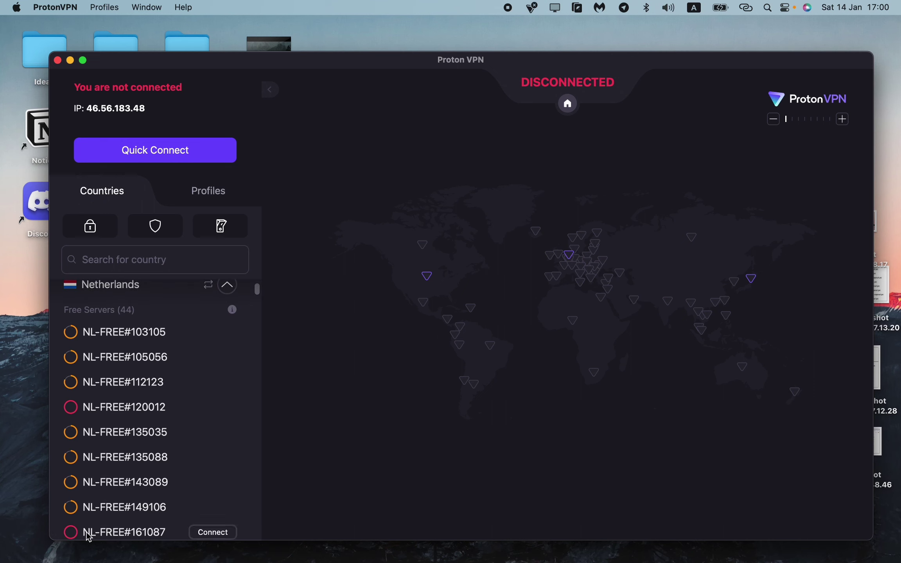
pyautogui.scroll(2, 233, 347)
pyautogui.click(228, 319)
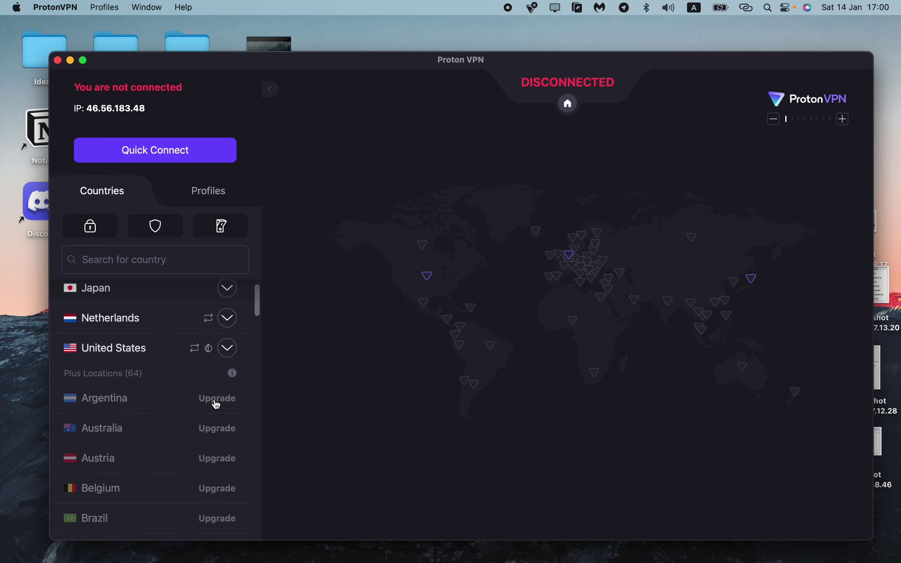
pyautogui.click(227, 347)
pyautogui.scroll(-1, 223, 465)
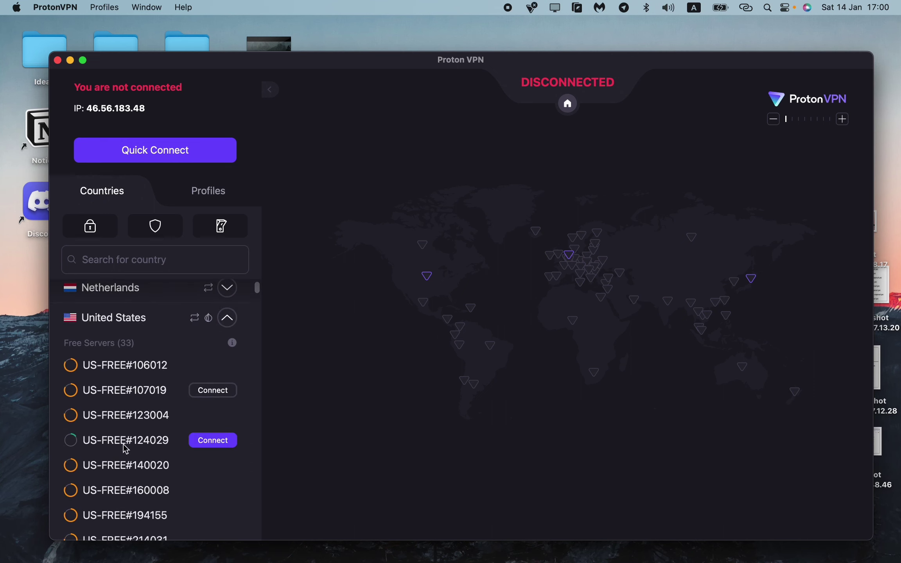
pyautogui.scroll(-2, 147, 449)
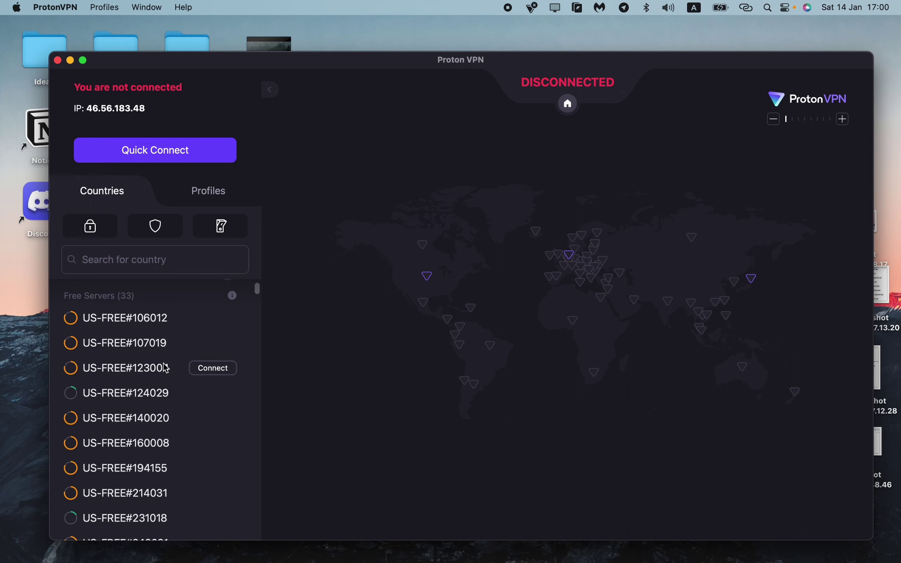
pyautogui.scroll(1, 164, 369)
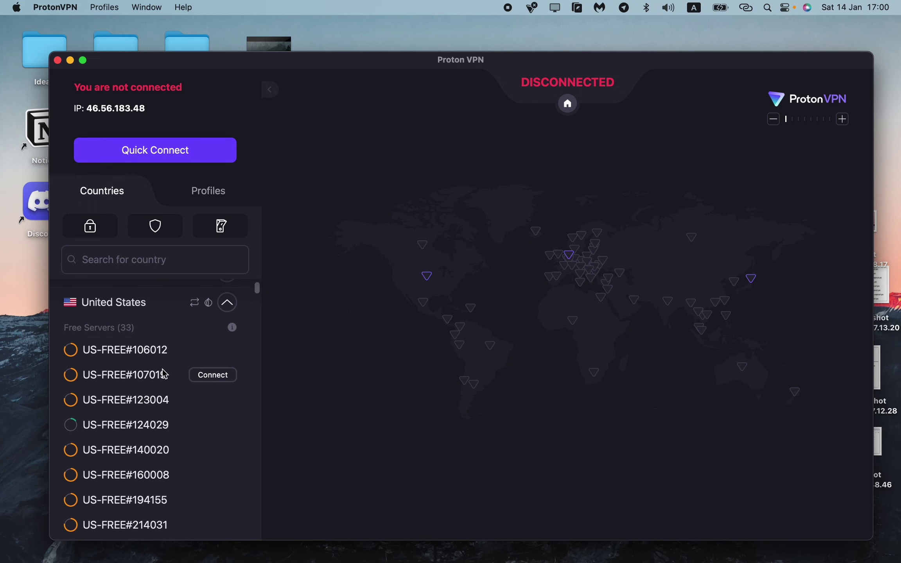
pyautogui.click(228, 303)
pyautogui.scroll(2, 205, 395)
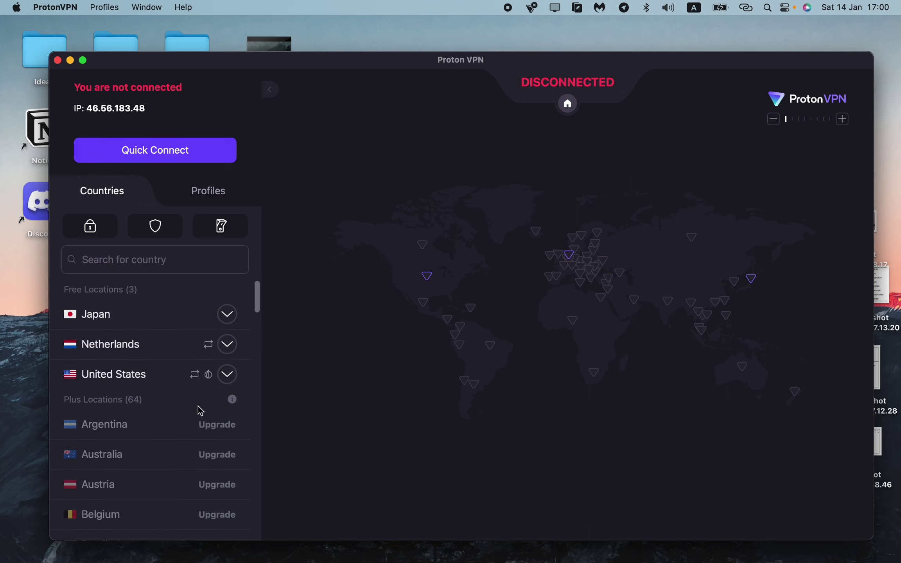
# Check Profiles, then review the Secure Core, NetShield and kill switch options in Countries and open the menu-bar panel
pyautogui.click(223, 195)
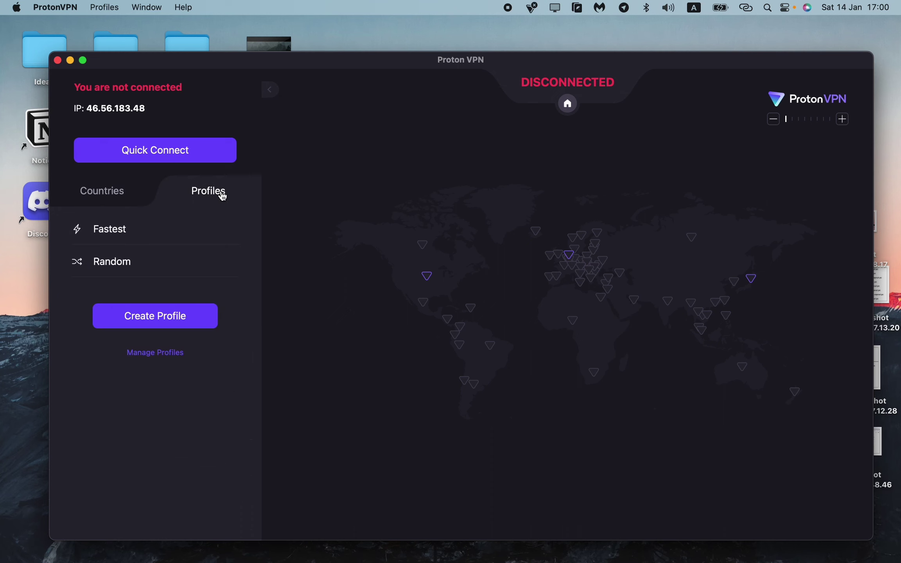
pyautogui.click(111, 194)
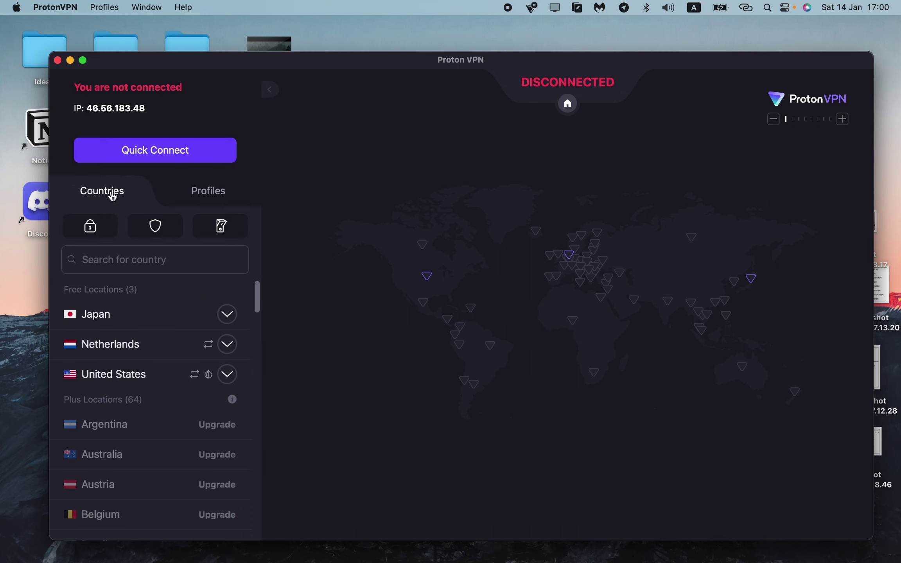
pyautogui.click(93, 230)
pyautogui.click(155, 226)
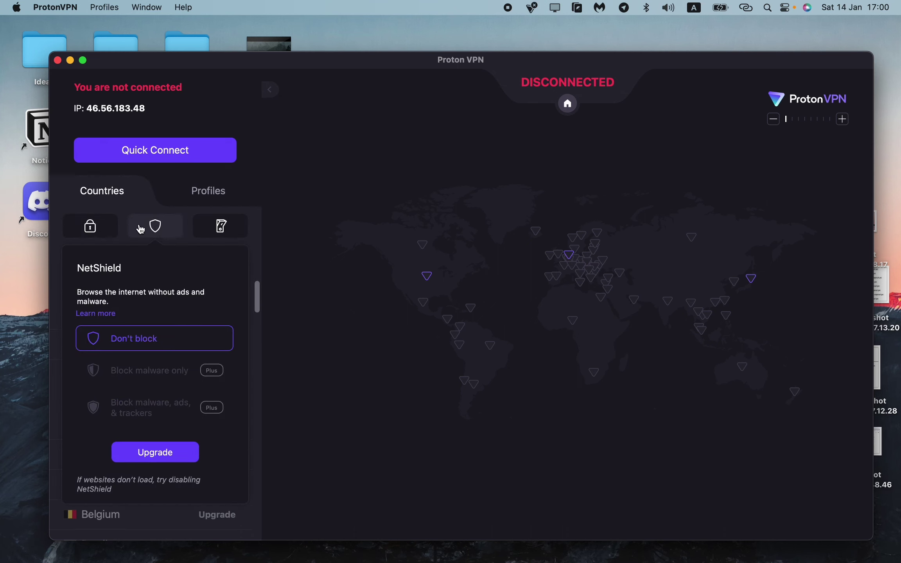
pyautogui.click(222, 226)
pyautogui.click(92, 231)
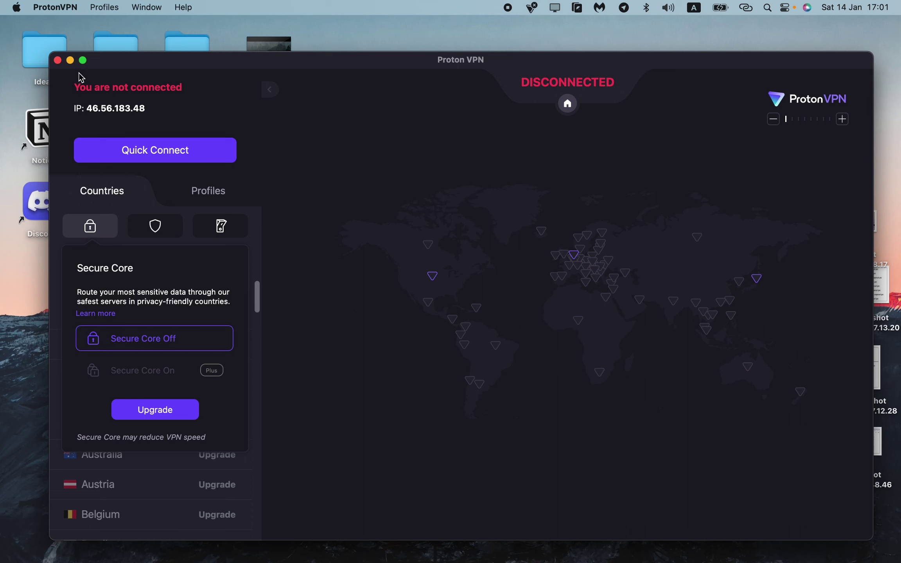
pyautogui.click(534, 11)
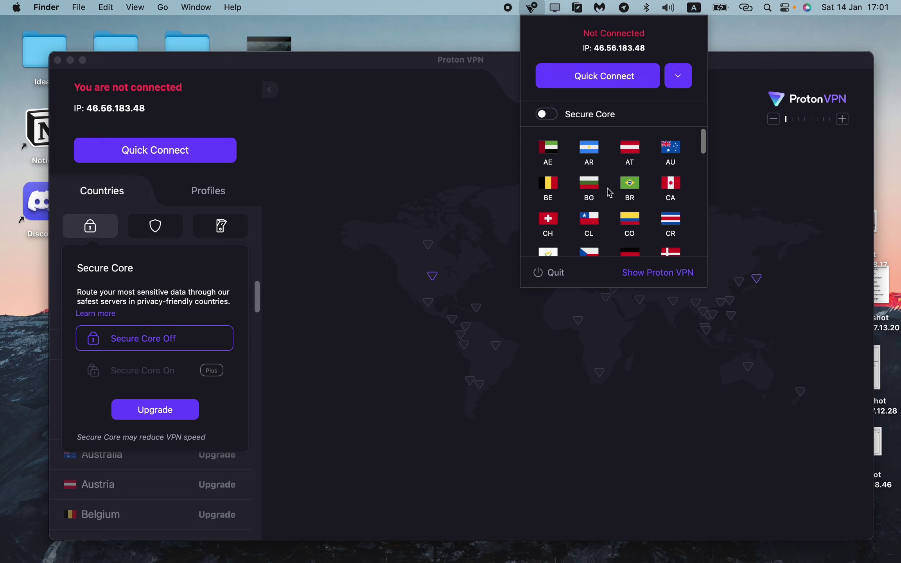
# Quick-connect to the Fastest server from the menu-bar panel, getting a policy-violation refusal
pyautogui.scroll(-5, 611, 193)
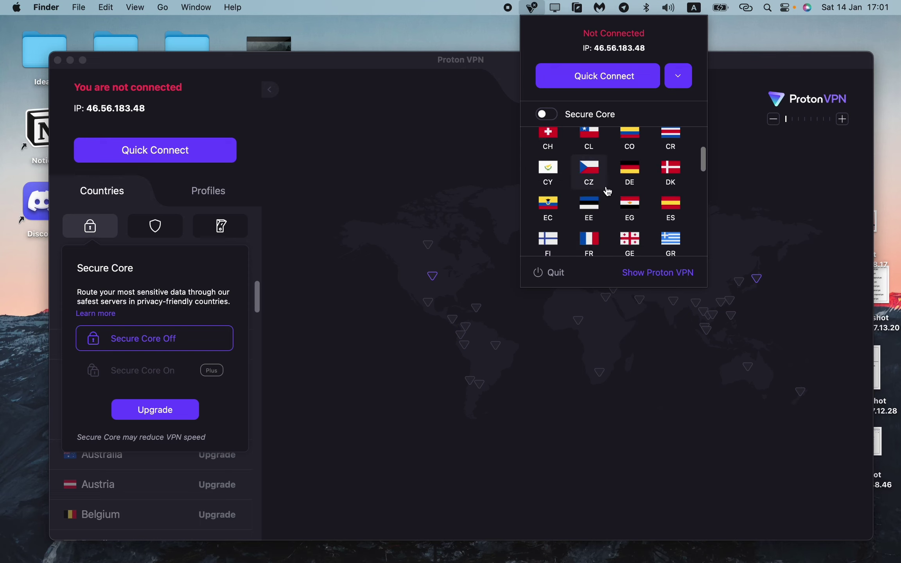
pyautogui.scroll(-2, 609, 192)
pyautogui.scroll(6, 608, 192)
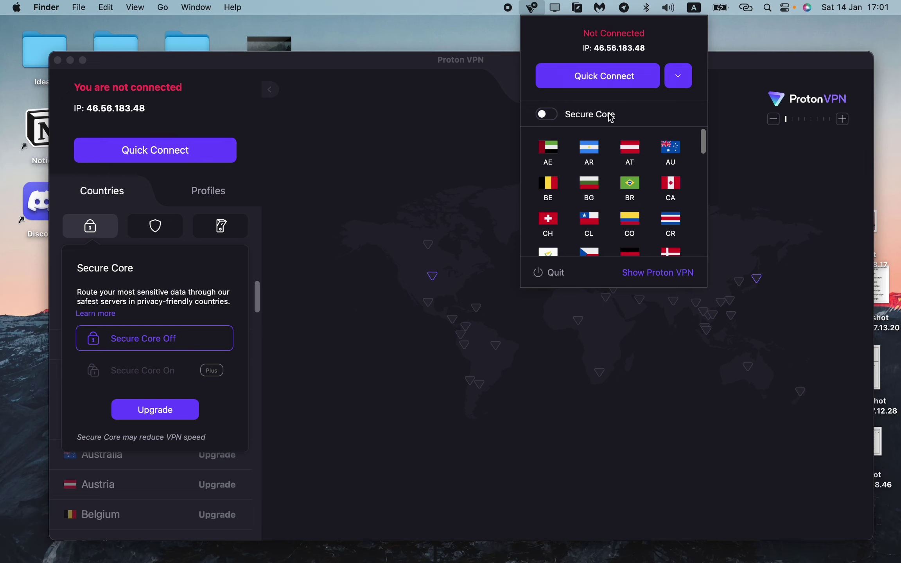
pyautogui.click(685, 81)
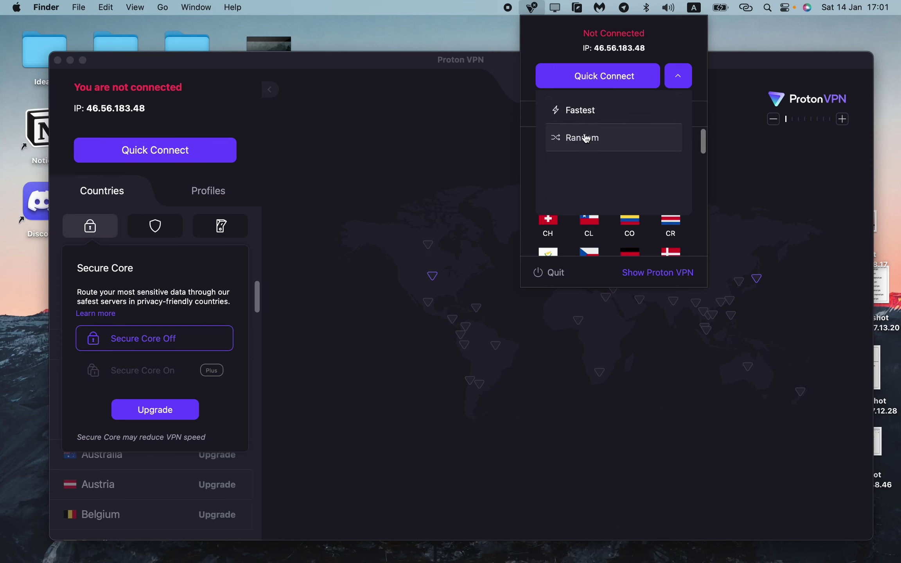
pyautogui.click(585, 116)
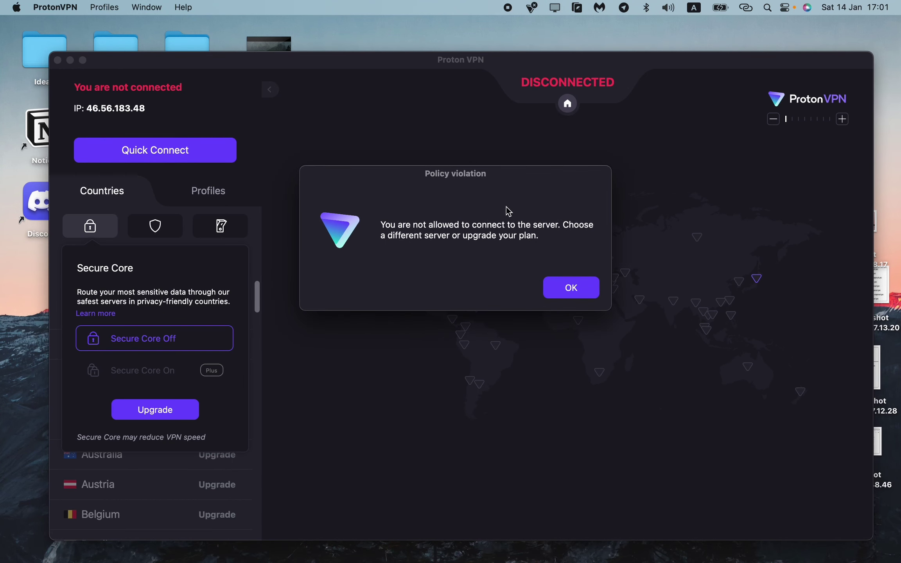
# Dismiss the policy violation, check NetShield and Secure Core options, and hide the map
pyautogui.click(568, 286)
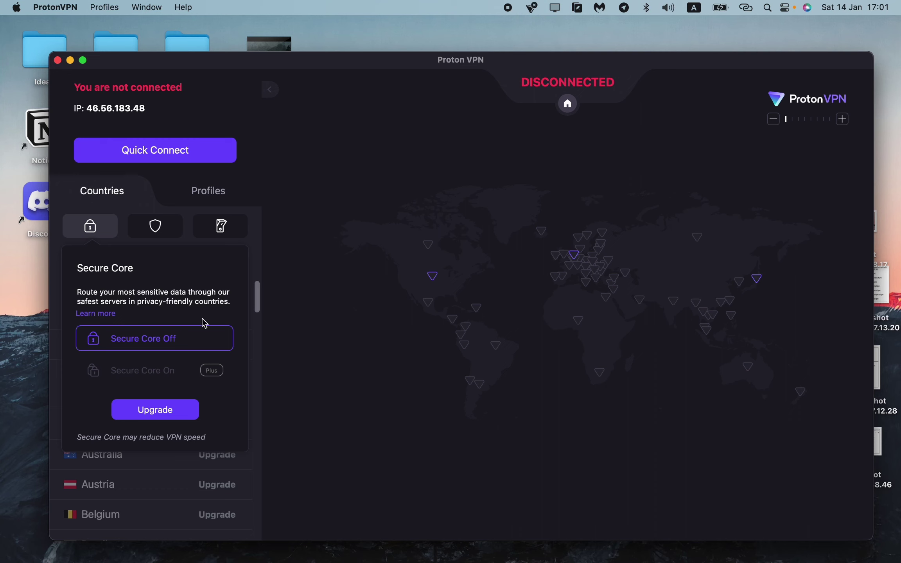
pyautogui.click(162, 234)
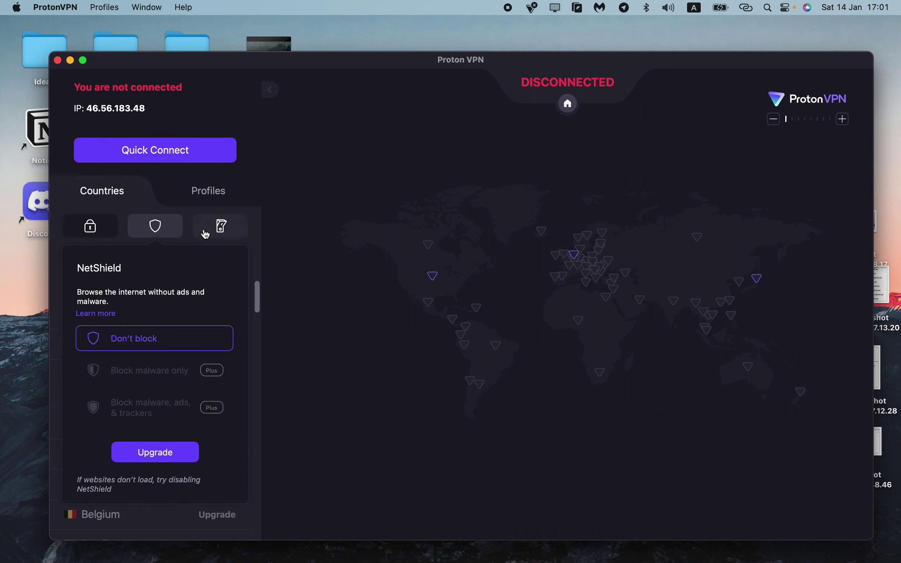
pyautogui.click(94, 233)
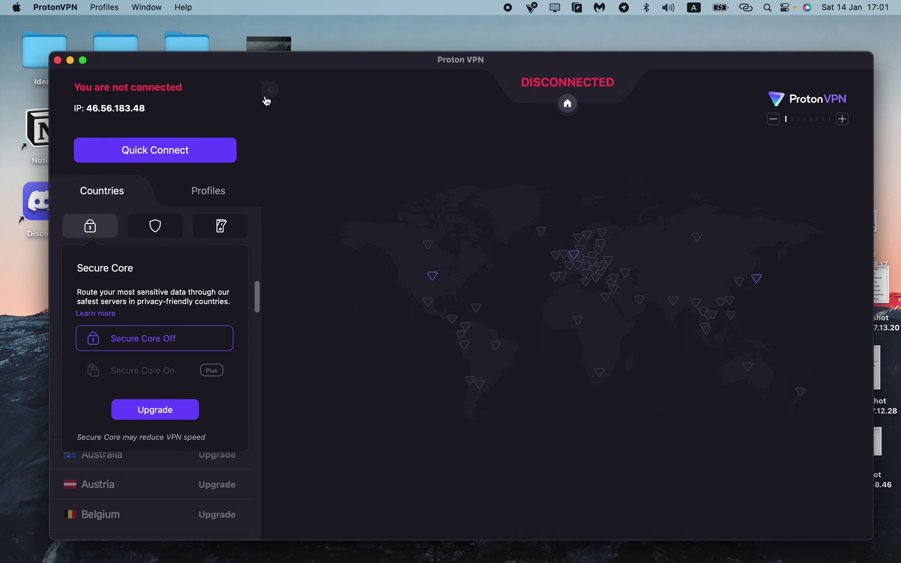
pyautogui.click(273, 91)
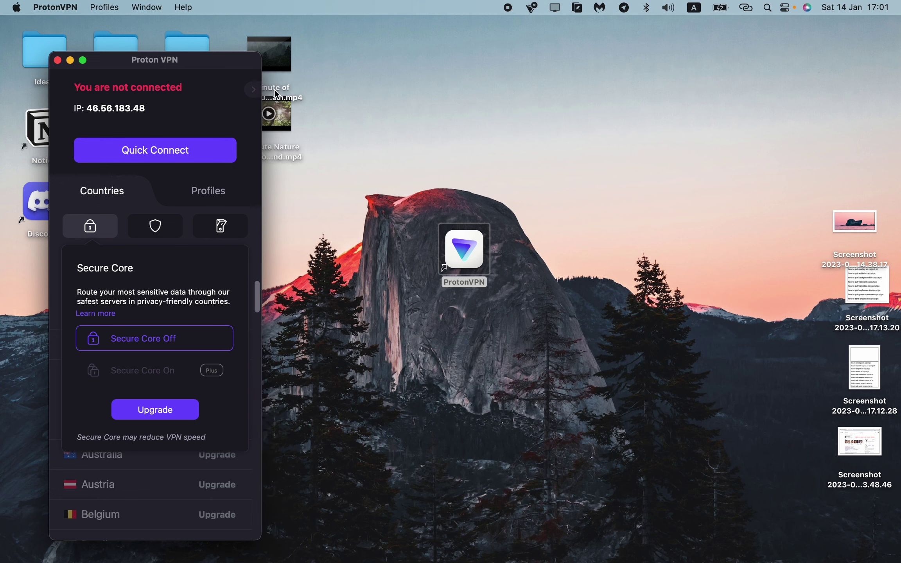
# Toggle the window to full screen and back, then widen it to show the server map
pyautogui.click(83, 60)
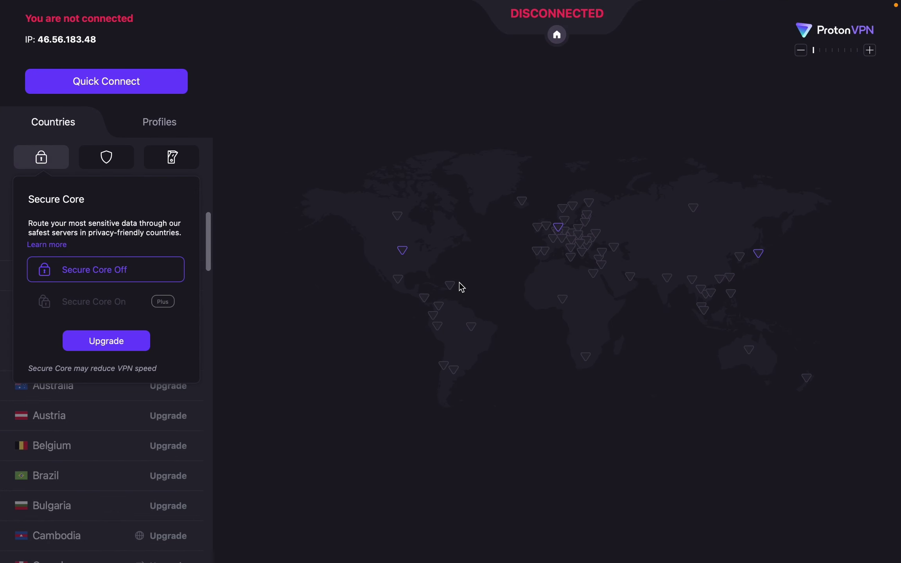
pyautogui.moveTo(162, 5)
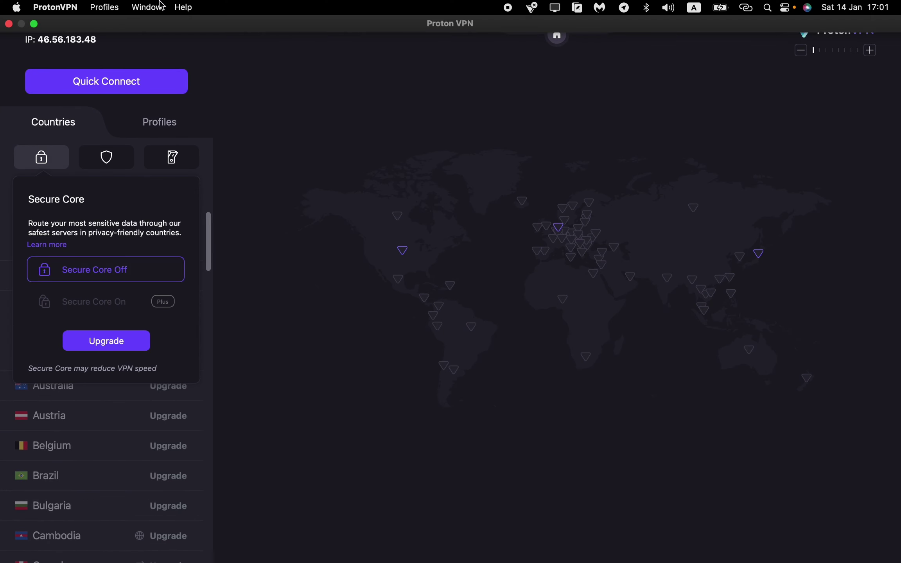
pyautogui.click(35, 24)
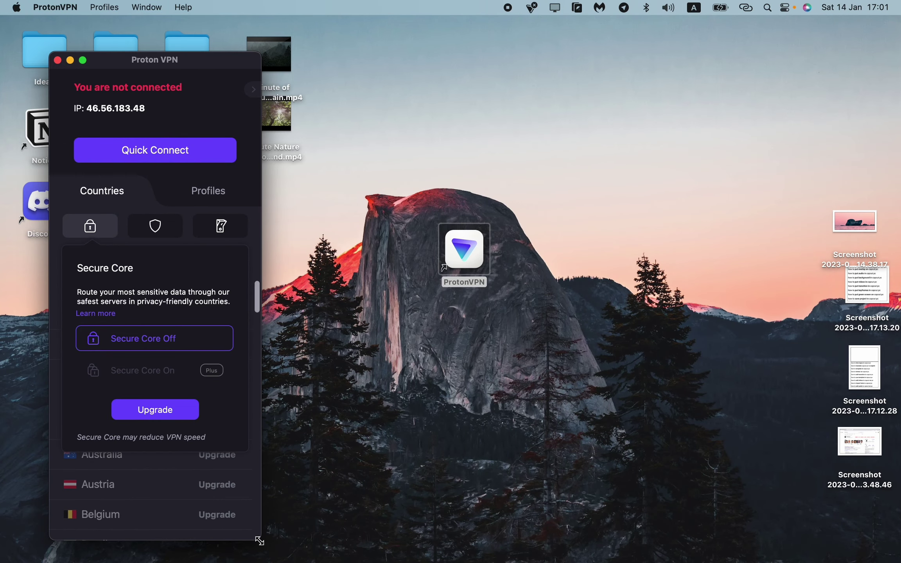
pyautogui.moveTo(259, 541); pyautogui.dragTo(896, 506)
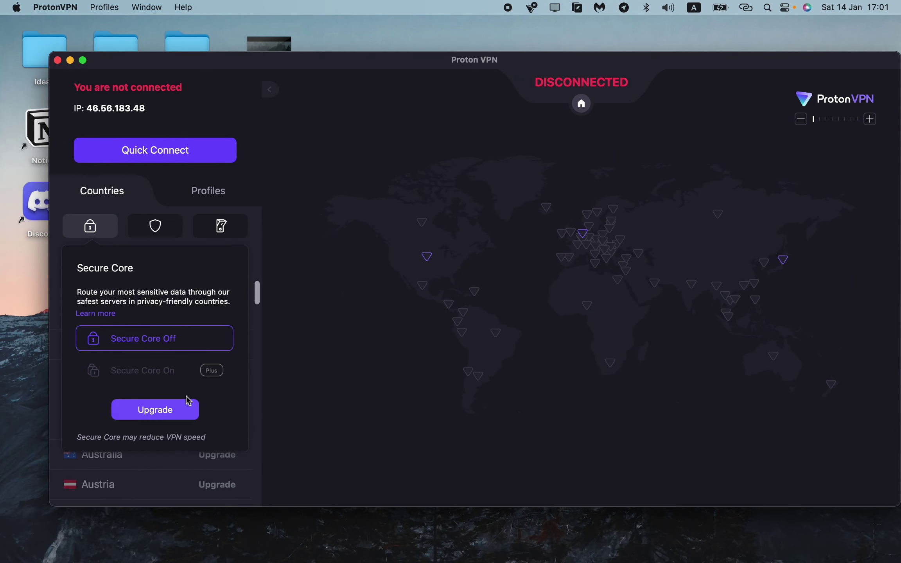
# Show NetShield options, collapse the map, then close and relaunch the app from the desktop
pyautogui.click(165, 233)
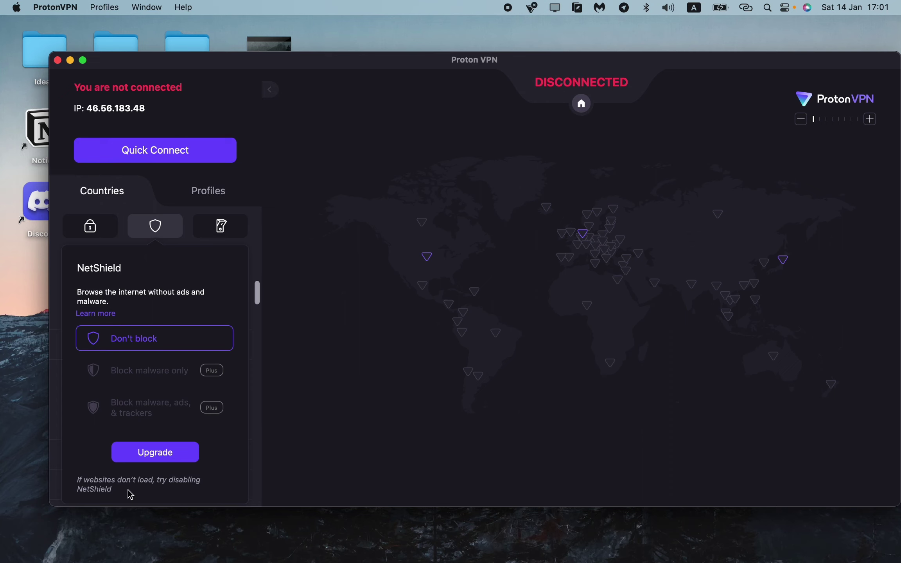
pyautogui.click(268, 89)
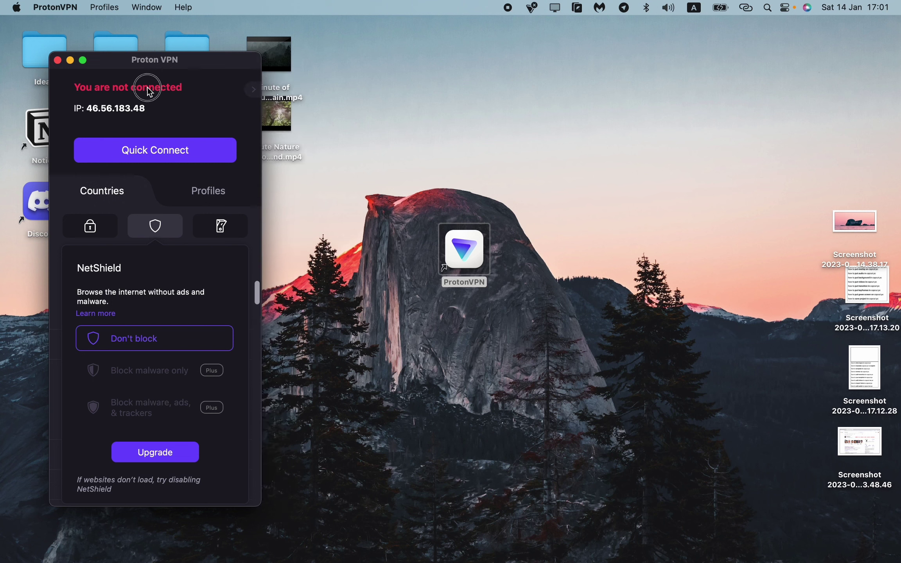
pyautogui.click(58, 61)
pyautogui.doubleClick(458, 248)
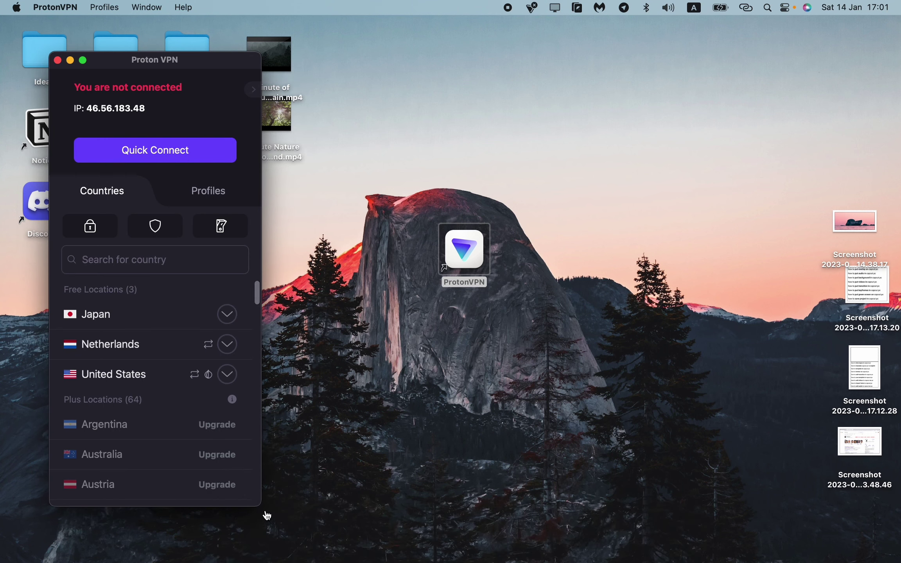
# Widen the Proton VPN window to show the server map, then switch to the browser's Downloads page
pyautogui.moveTo(263, 503); pyautogui.dragTo(892, 497)
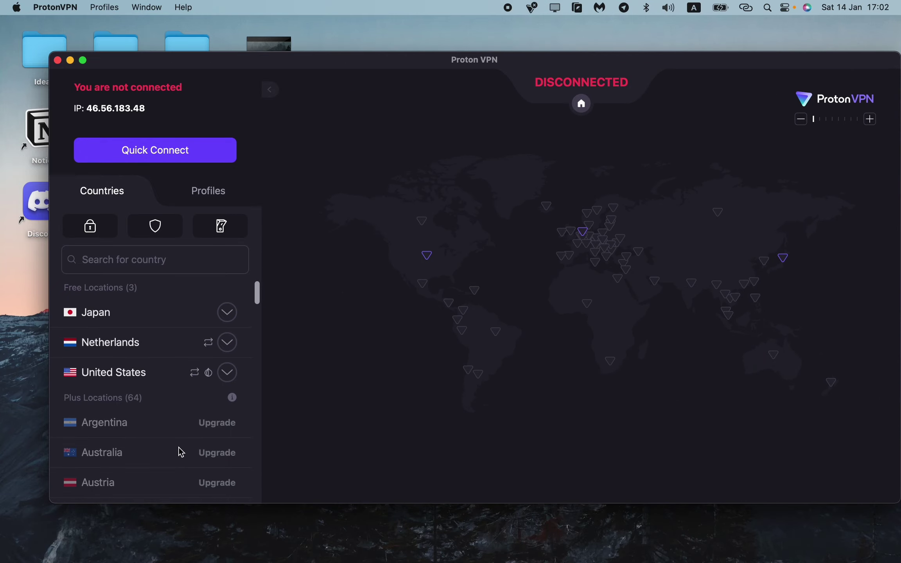
pyautogui.scroll(-10, 128, 440)
pyautogui.scroll(-8, 130, 441)
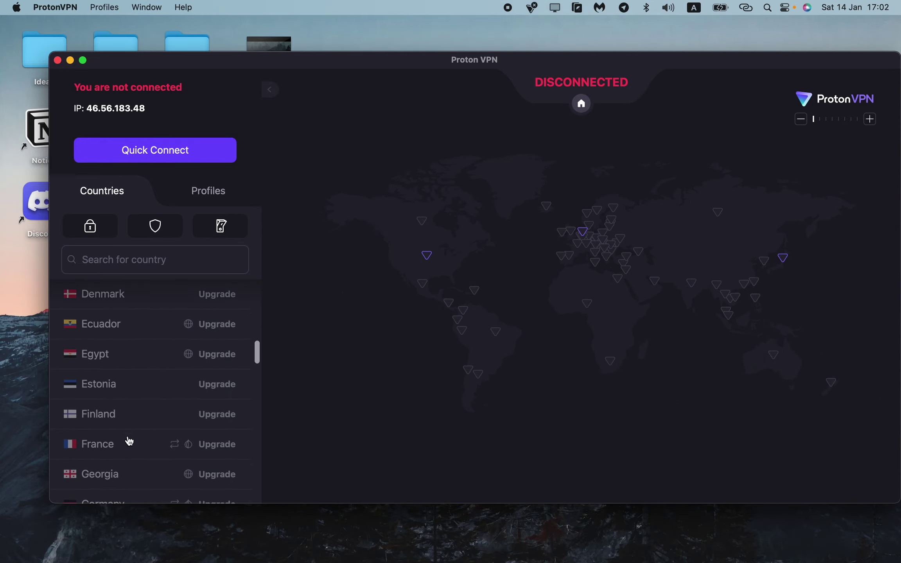
pyautogui.moveTo(411, 547)
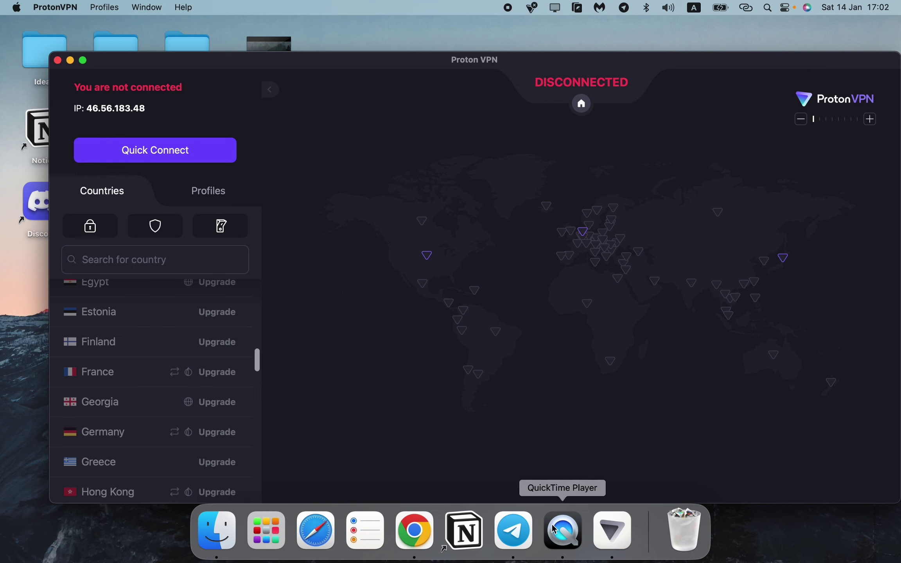
pyautogui.click(415, 539)
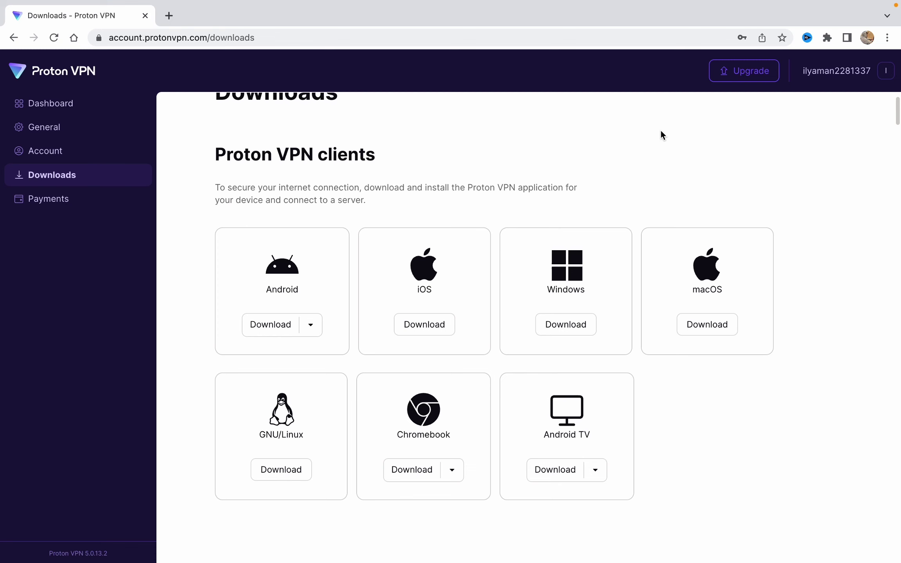
# Review the Account settings page, then return to the Dashboard showing VPN Plus and Proton Unlimited plans
pyautogui.click(45, 154)
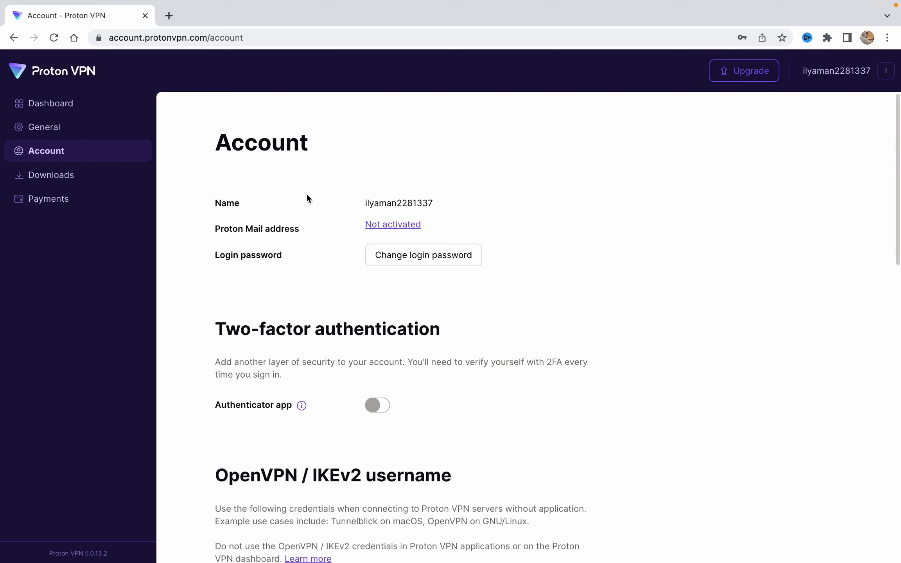
pyautogui.scroll(-2, 307, 193)
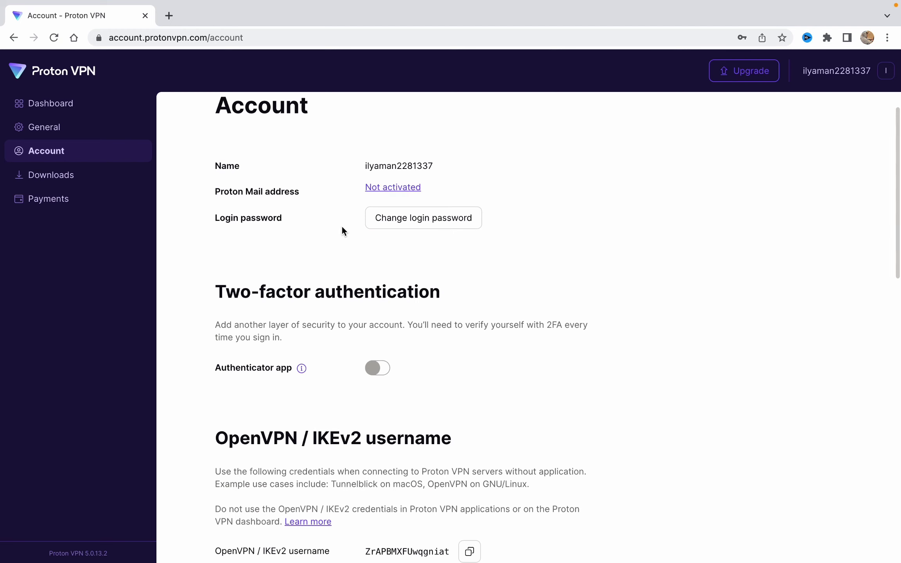
pyautogui.scroll(-5, 342, 225)
pyautogui.scroll(-4, 349, 297)
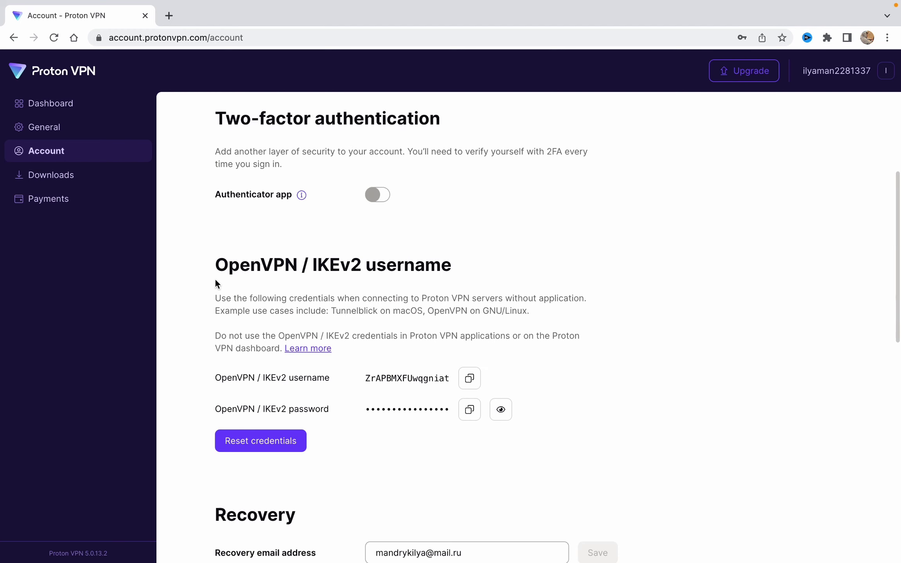
pyautogui.scroll(-4, 354, 278)
pyautogui.scroll(-5, 300, 423)
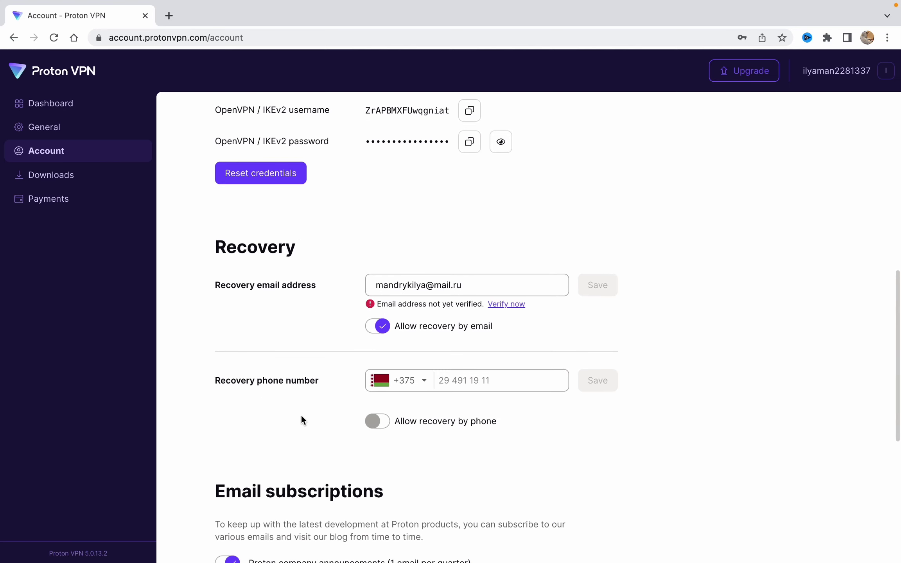
pyautogui.scroll(12, 291, 348)
pyautogui.click(61, 110)
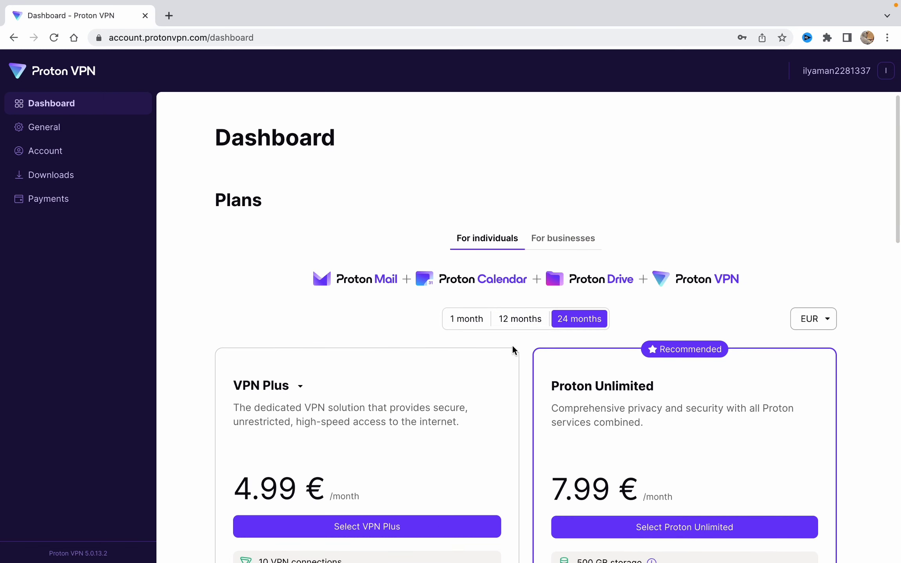
pyautogui.scroll(-1, 513, 345)
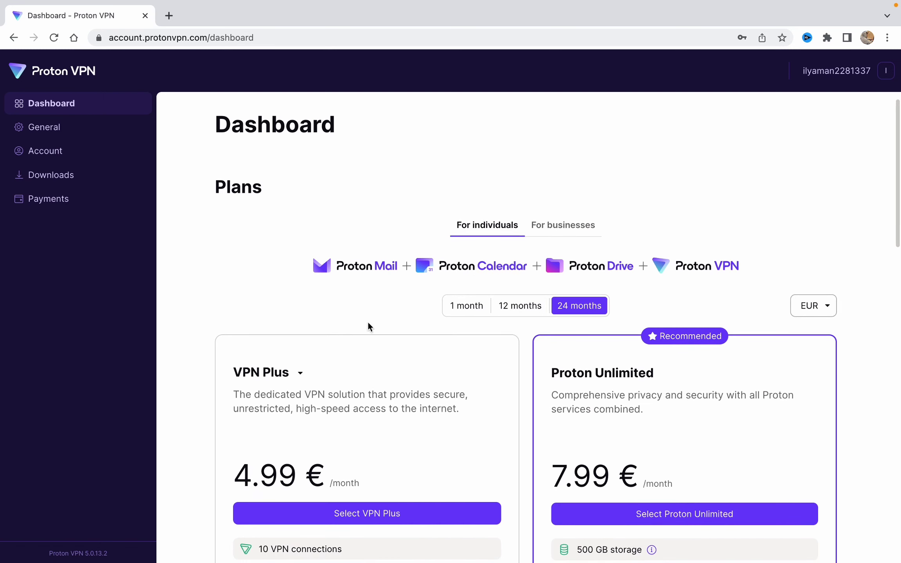
pyautogui.scroll(-1, 373, 297)
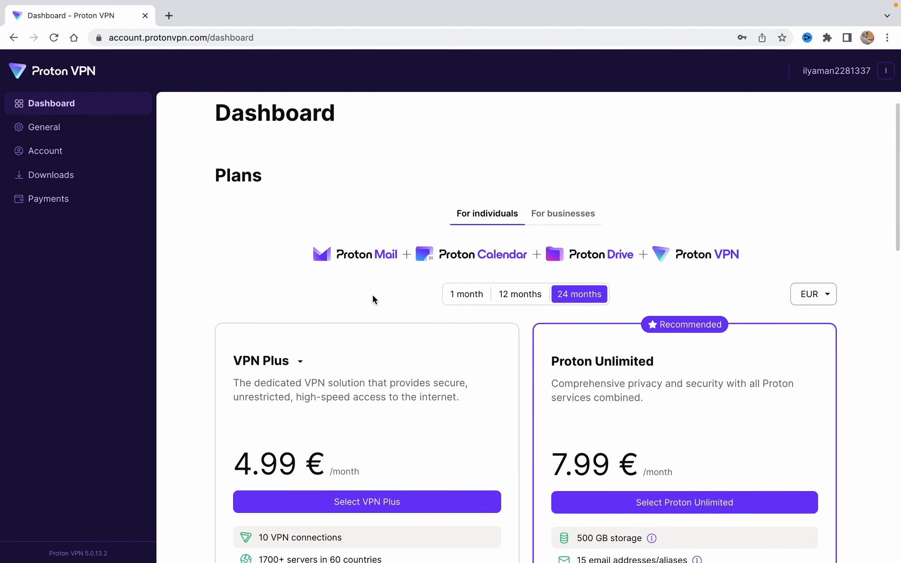
pyautogui.scroll(-5, 374, 300)
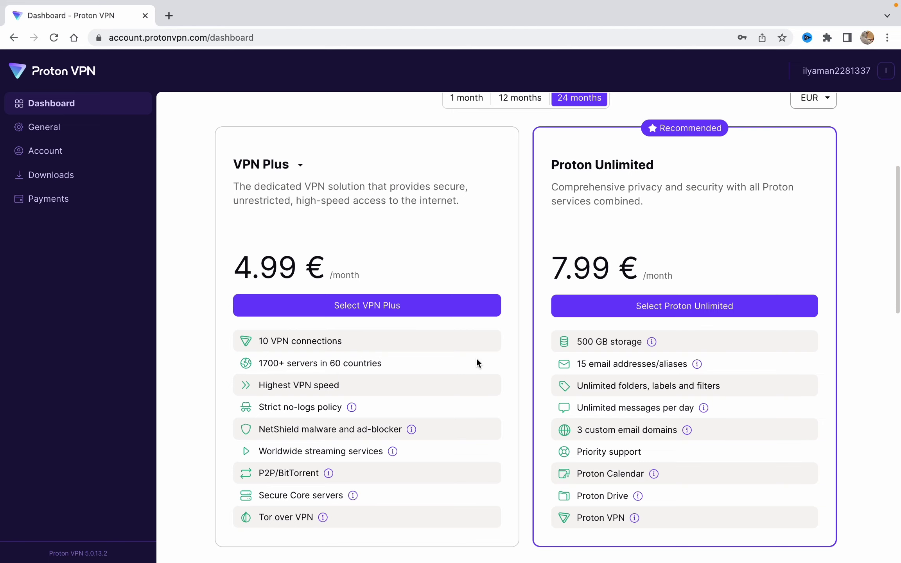
pyautogui.scroll(-3, 477, 358)
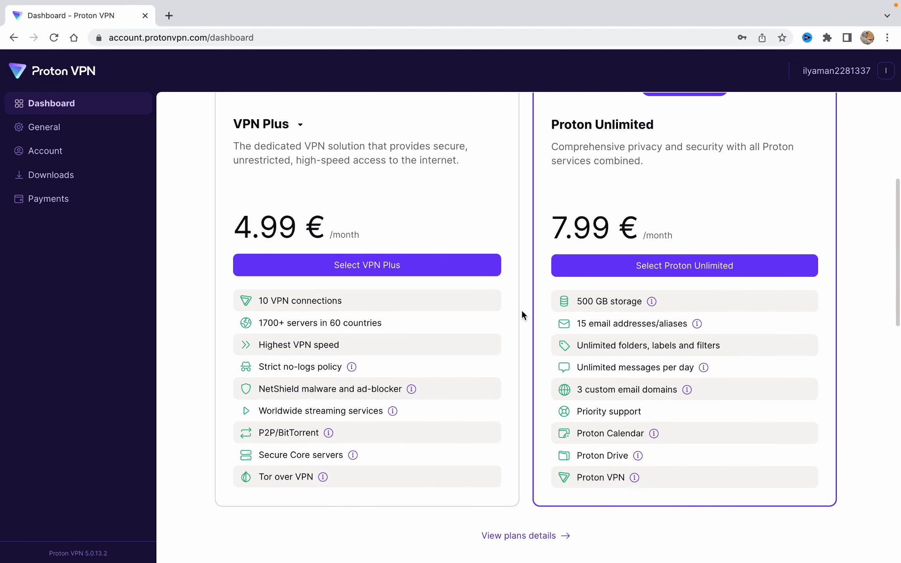
pyautogui.scroll(1, 516, 301)
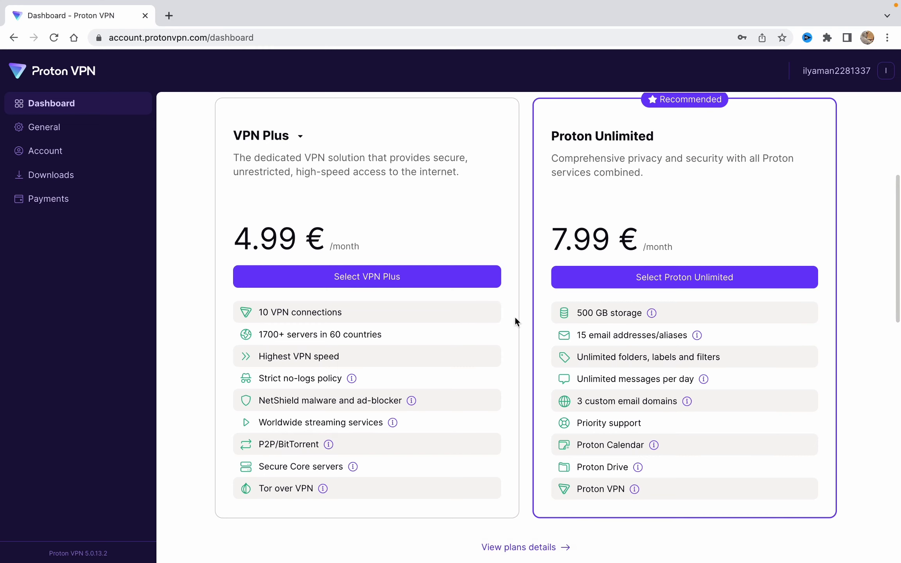
pyautogui.scroll(-10, 414, 358)
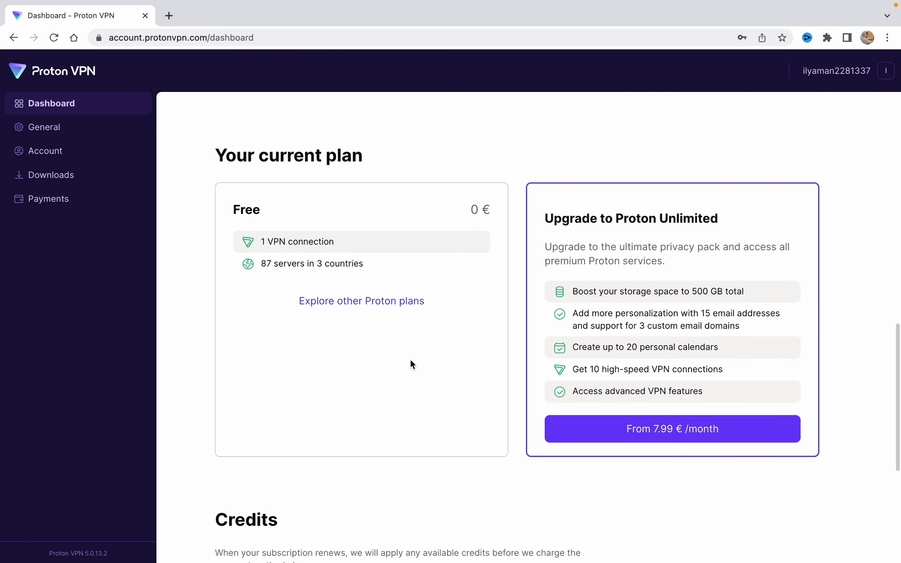
pyautogui.scroll(5, 410, 360)
pyautogui.scroll(6, 410, 360)
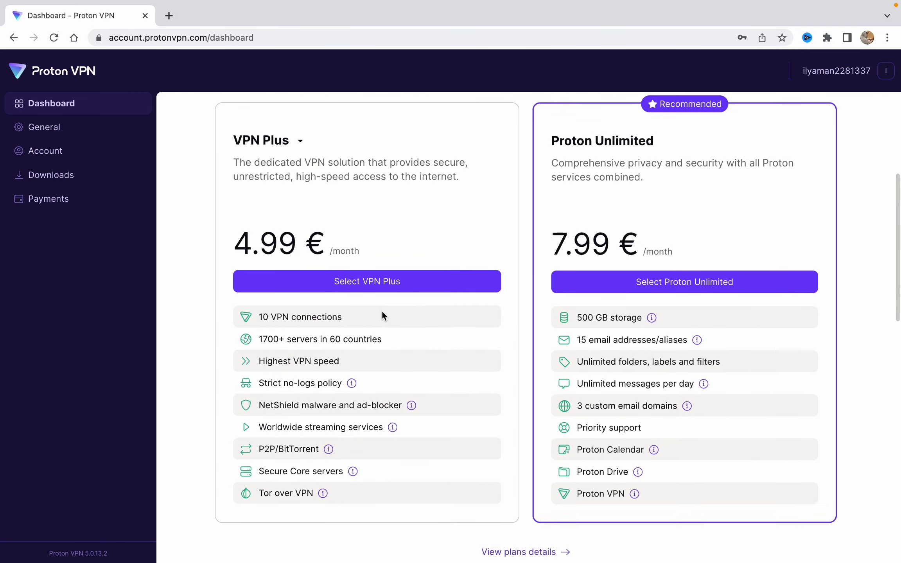
pyautogui.scroll(-1, 383, 319)
pyautogui.scroll(-5, 382, 321)
pyautogui.scroll(7, 491, 300)
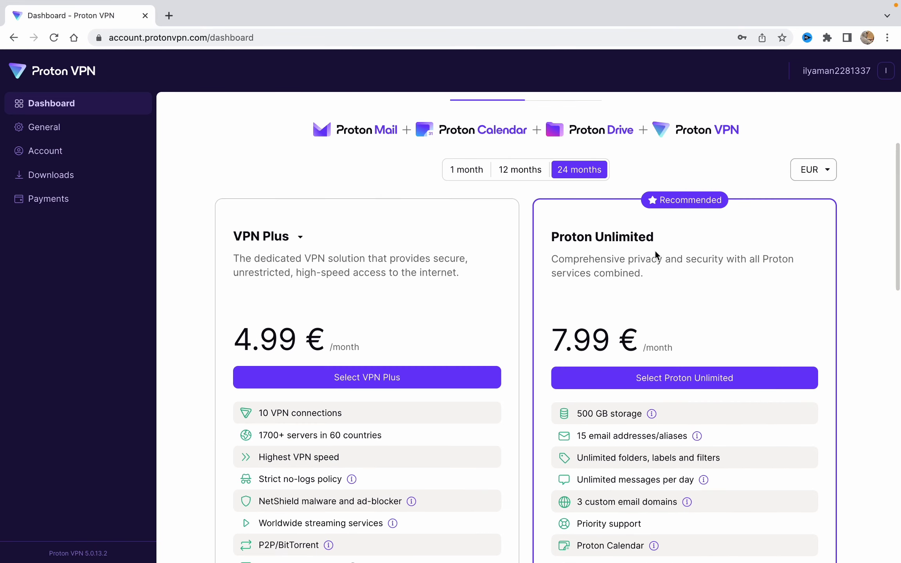
pyautogui.scroll(-1, 657, 301)
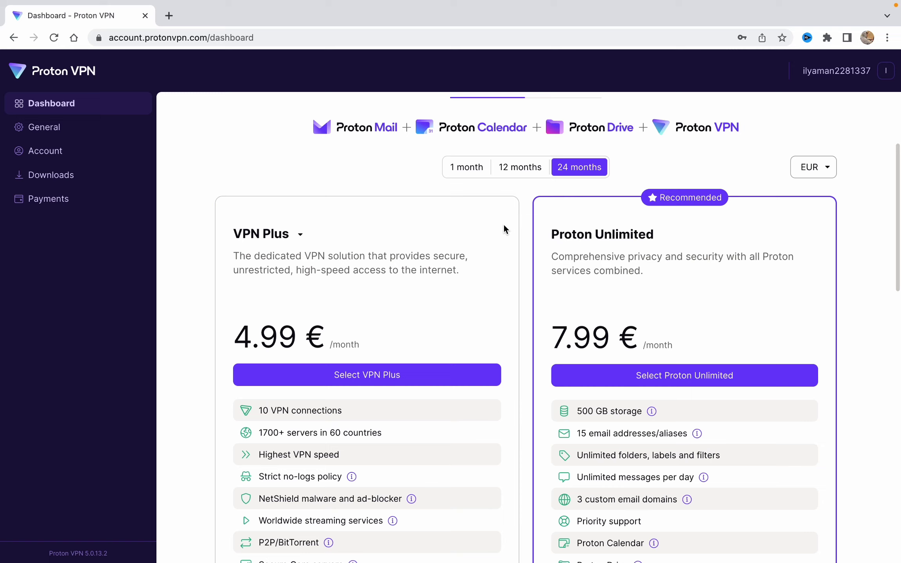
pyautogui.scroll(-15, 423, 371)
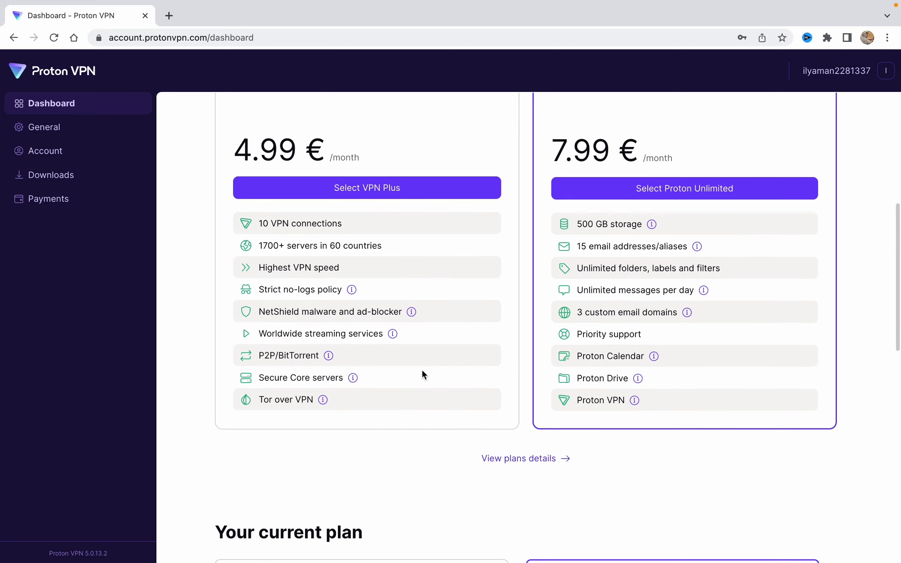
pyautogui.scroll(15, 414, 361)
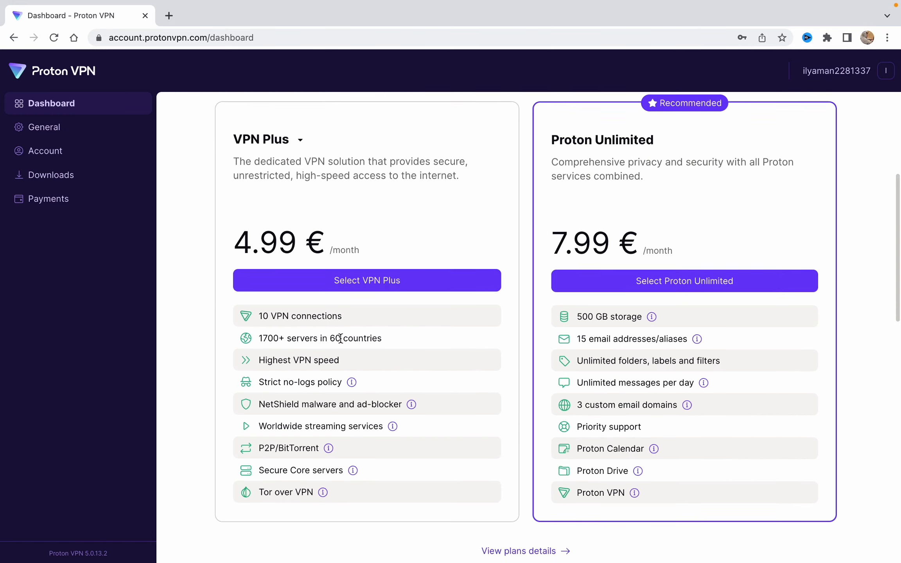